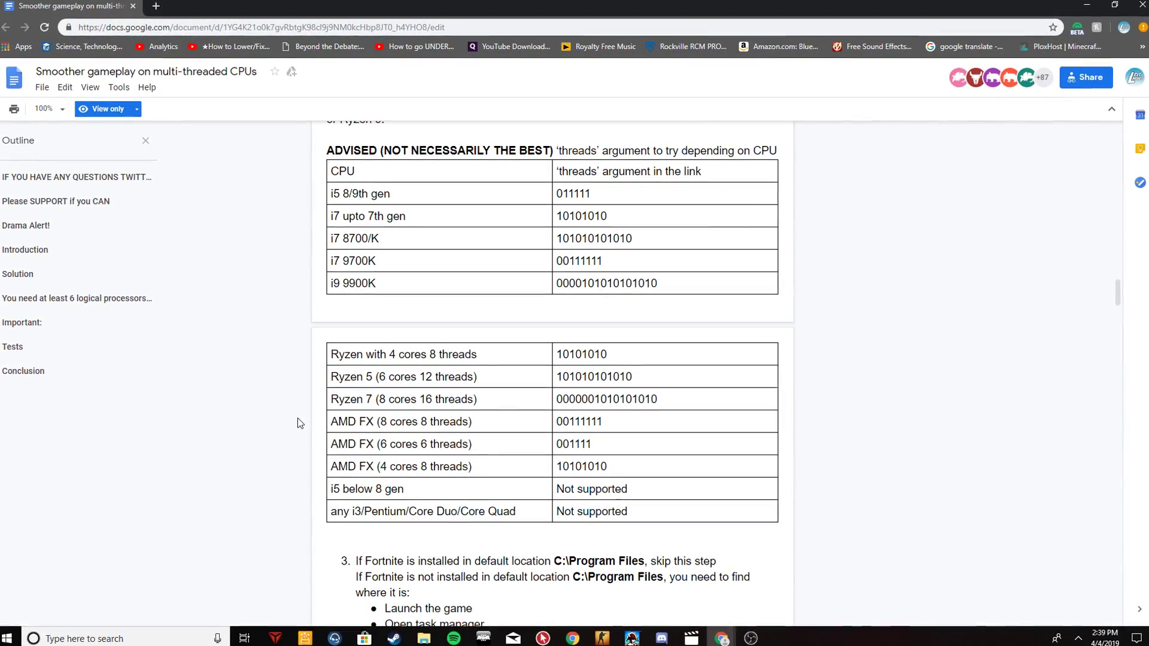
# Step: Scroll back to the top of the guide, showing its Version 2 and Status WORKING lines
pyautogui.scroll(3, 480, 441)
pyautogui.scroll(7, 479, 442)
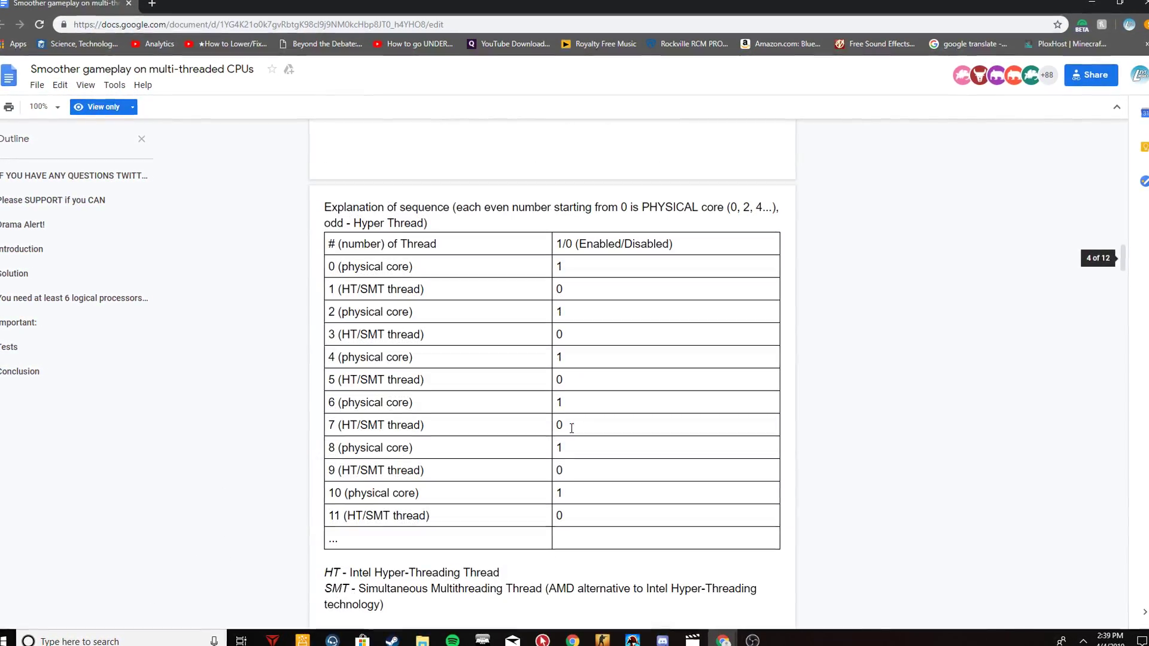
pyautogui.scroll(10, 649, 416)
pyautogui.scroll(15, 958, 425)
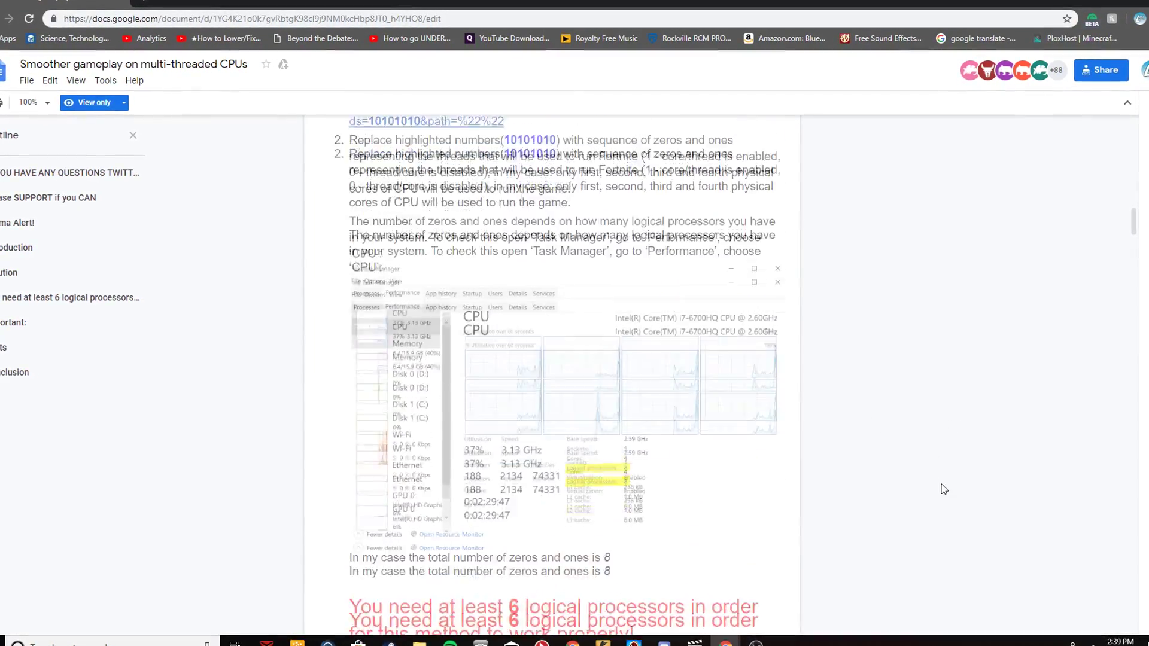
pyautogui.scroll(12, 809, 484)
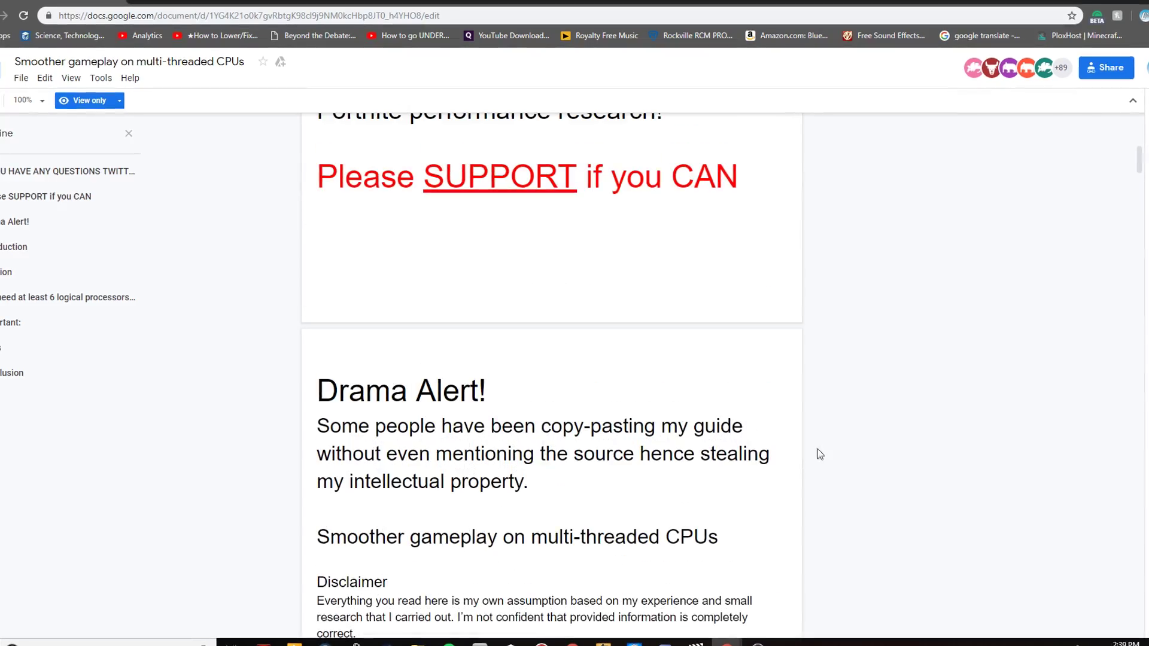
pyautogui.scroll(3, 815, 455)
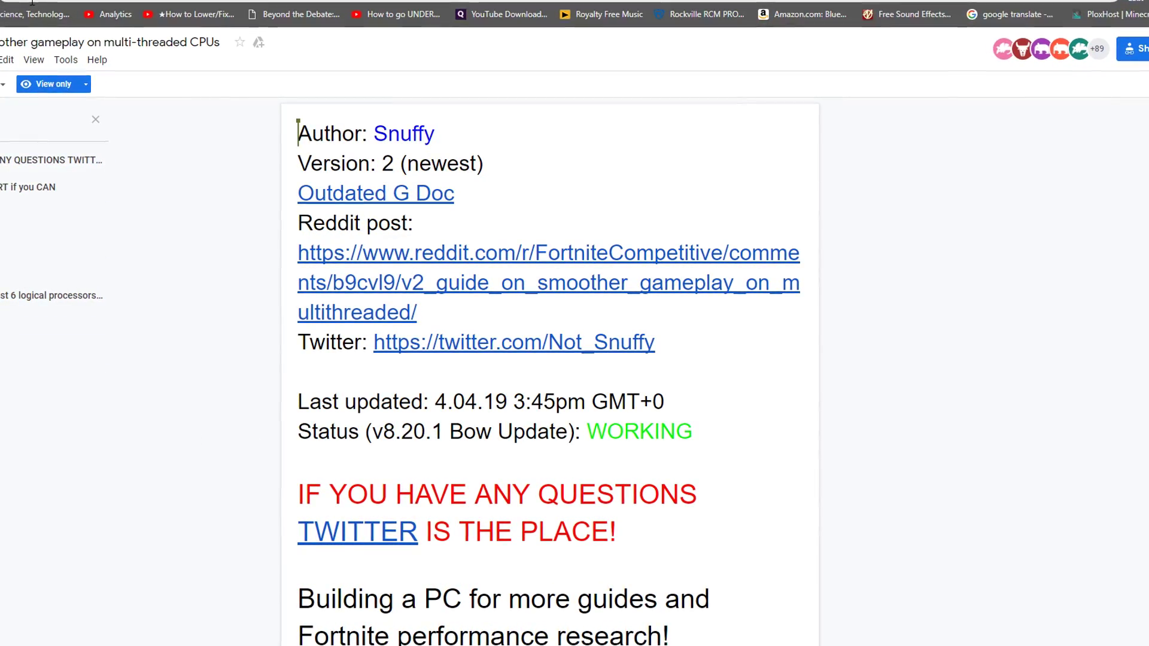
# Step: Select the document's web address, then return to the page and scroll down the guide
pyautogui.click(595, 0)
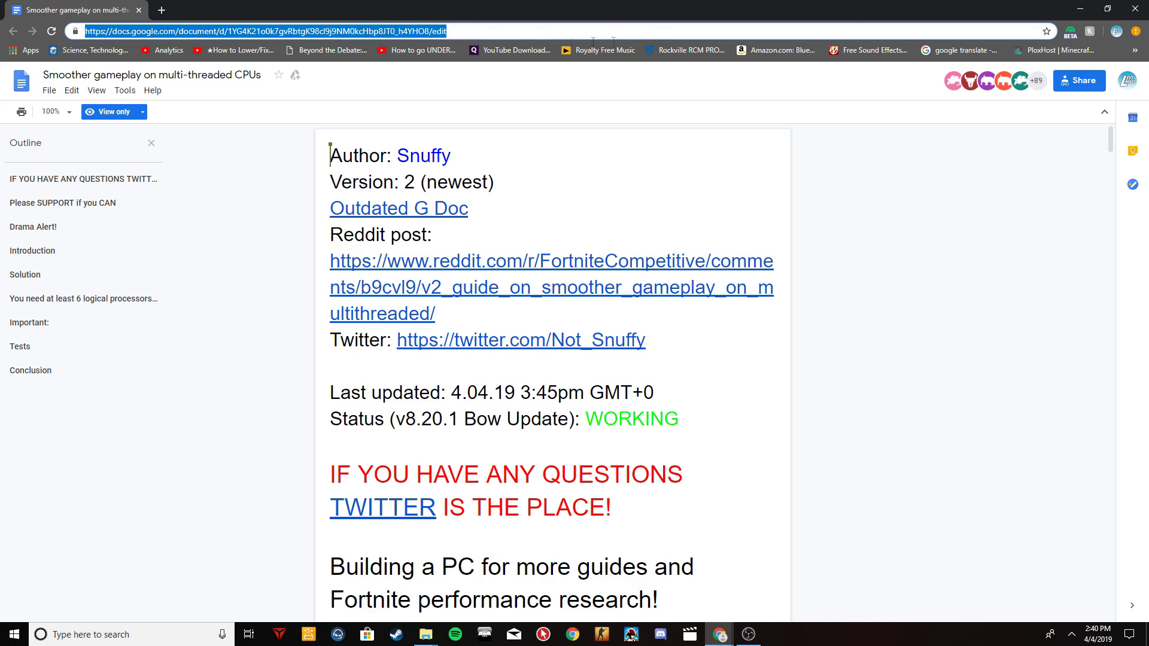
pyautogui.click(719, 121)
pyautogui.scroll(-15, 547, 246)
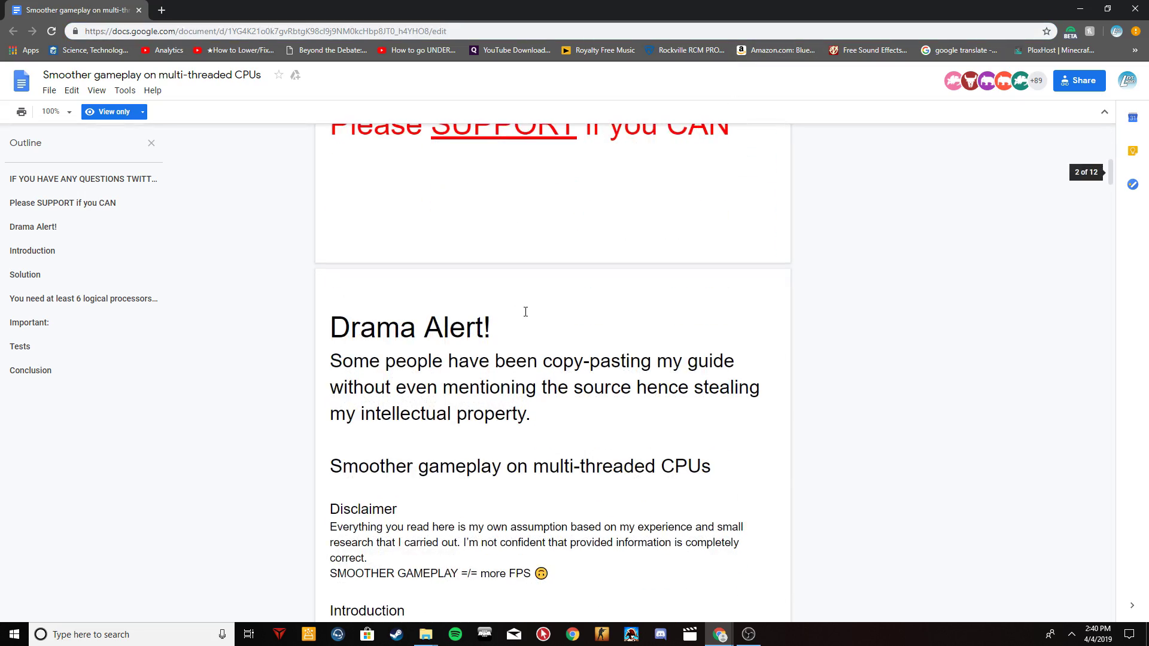
pyautogui.scroll(-20, 501, 328)
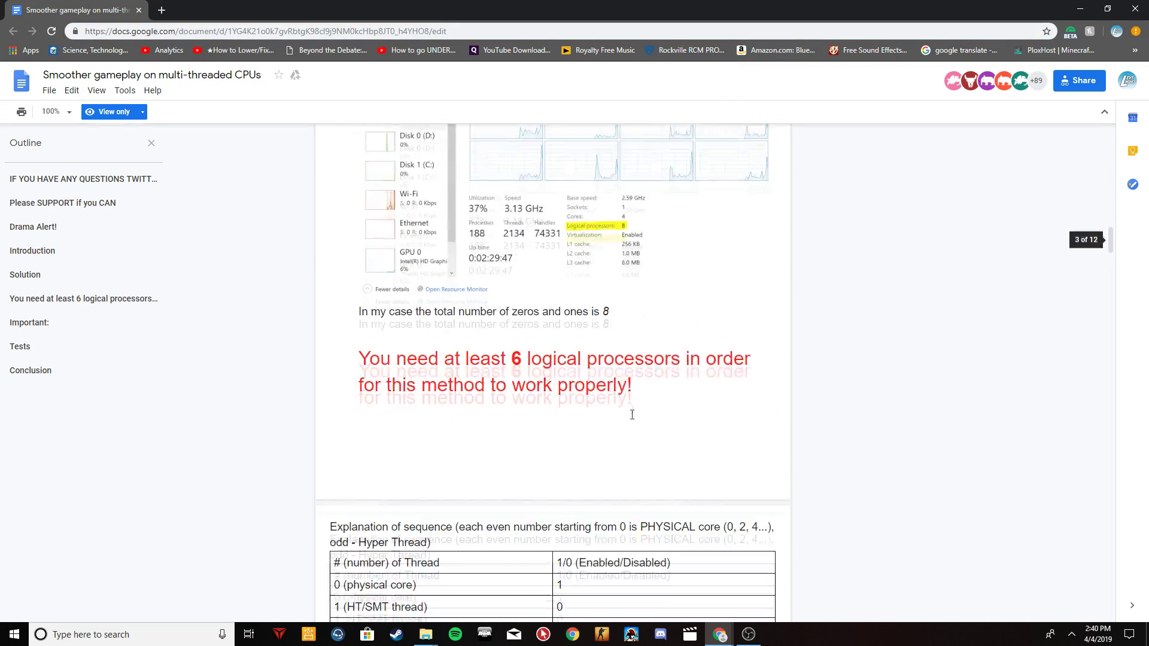
pyautogui.scroll(-20, 636, 412)
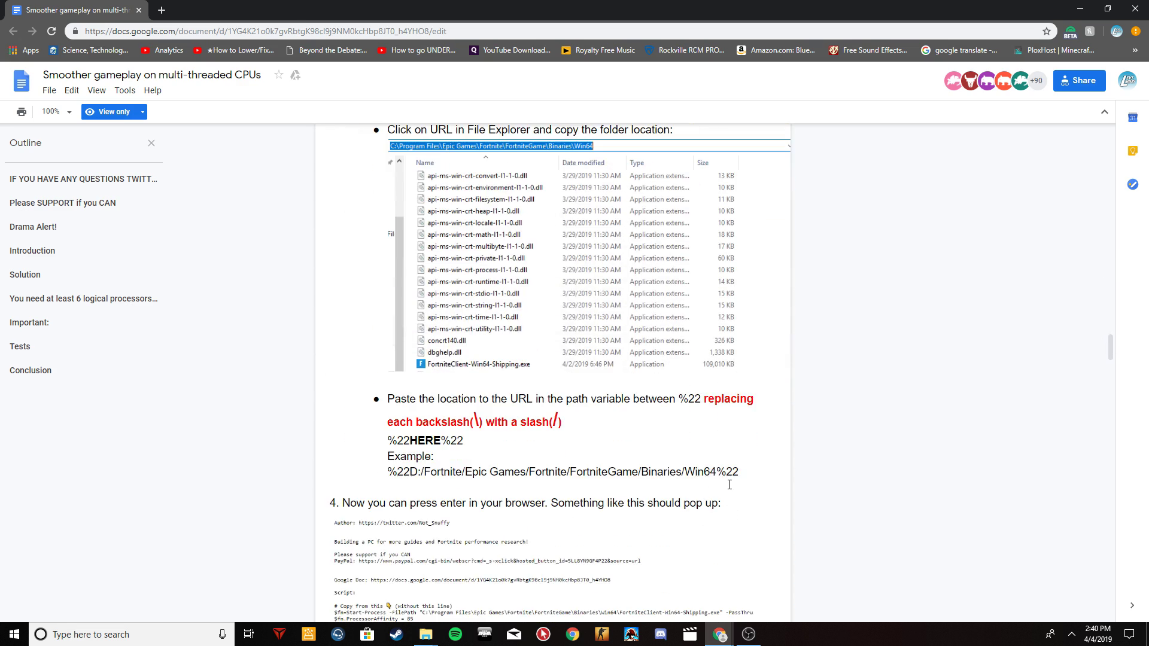
pyautogui.scroll(-8, 721, 480)
pyautogui.scroll(8, 242, 334)
# Step: Jump to the Outline's Important: section and read down to the physical-core versus HT/SMT thread table
pyautogui.click(113, 323)
pyautogui.scroll(-12, 688, 357)
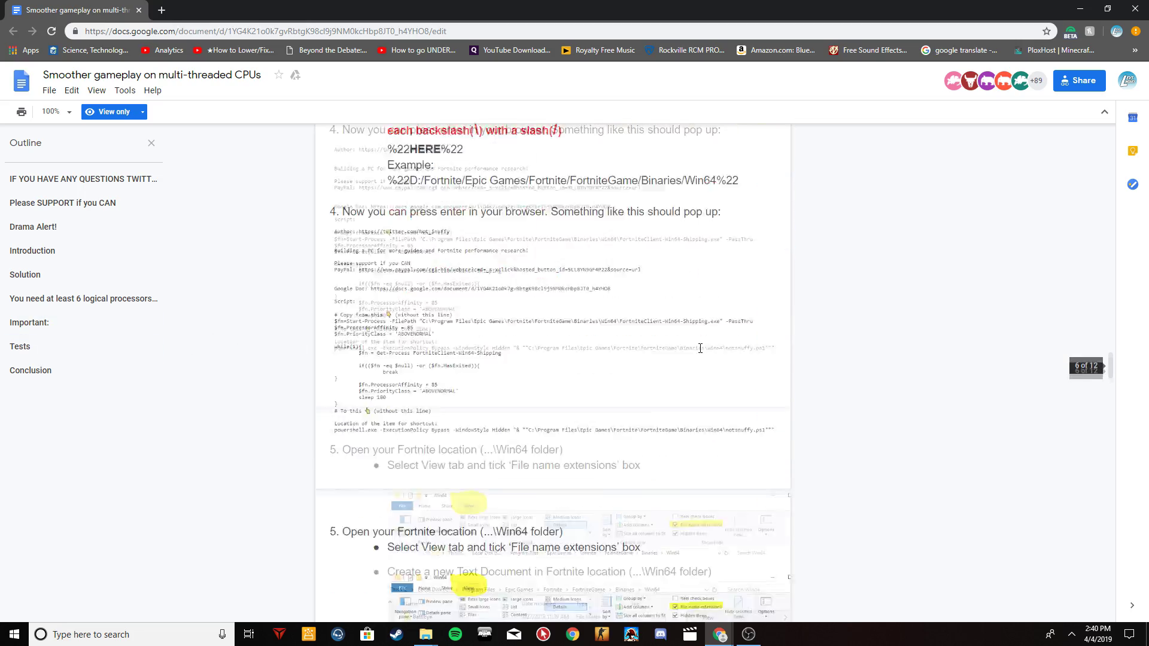
pyautogui.scroll(-5, 688, 357)
pyautogui.scroll(15, 762, 328)
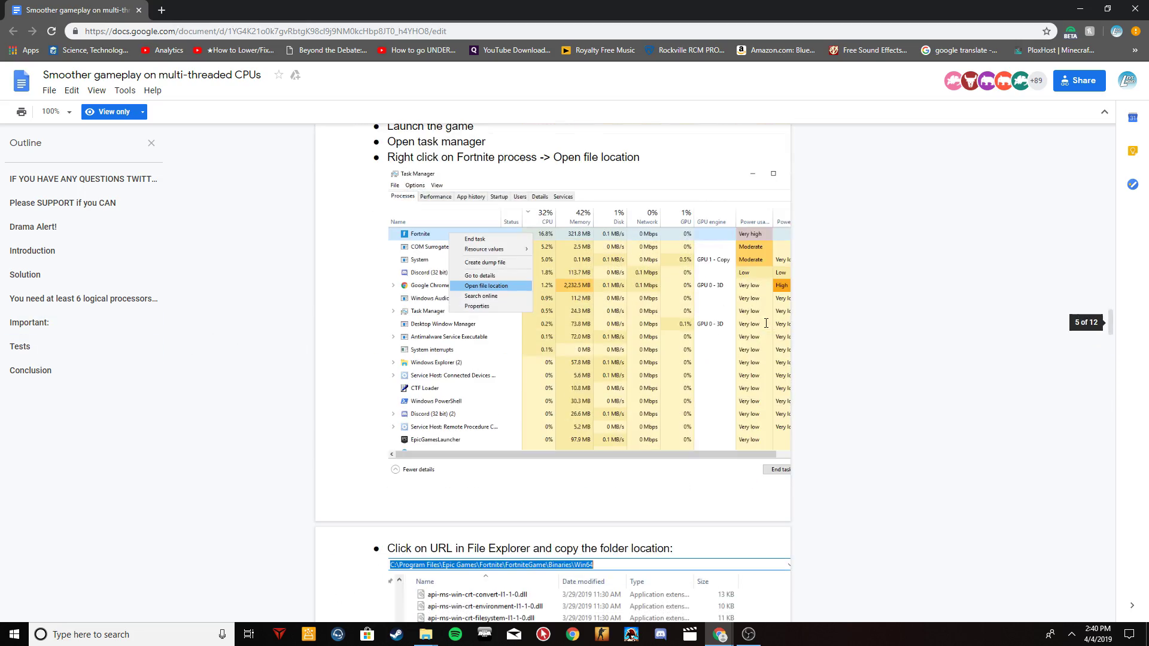
pyautogui.scroll(9, 708, 364)
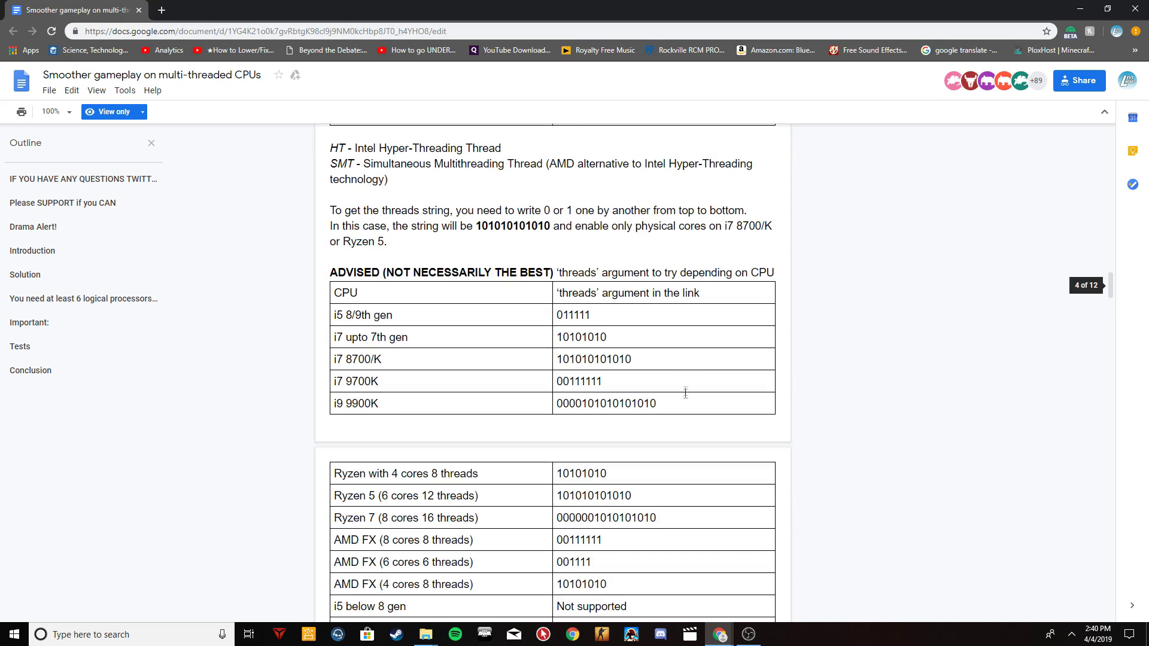
pyautogui.scroll(-3, 666, 446)
pyautogui.scroll(5, 464, 325)
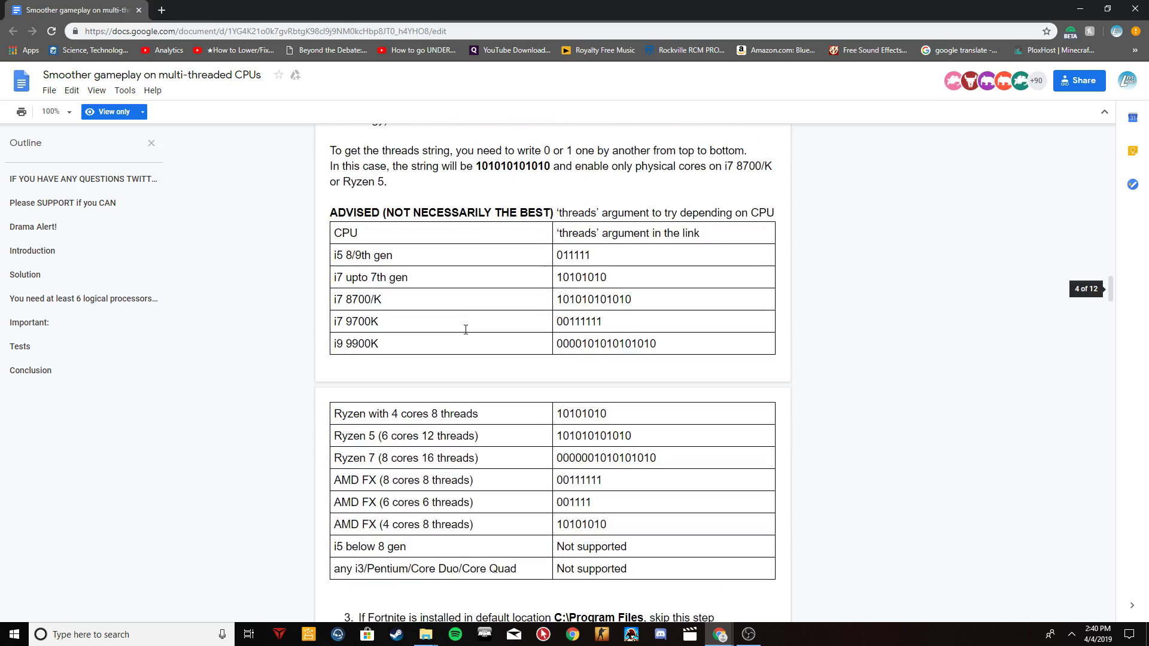
pyautogui.scroll(14, 466, 329)
pyautogui.scroll(-10, 623, 379)
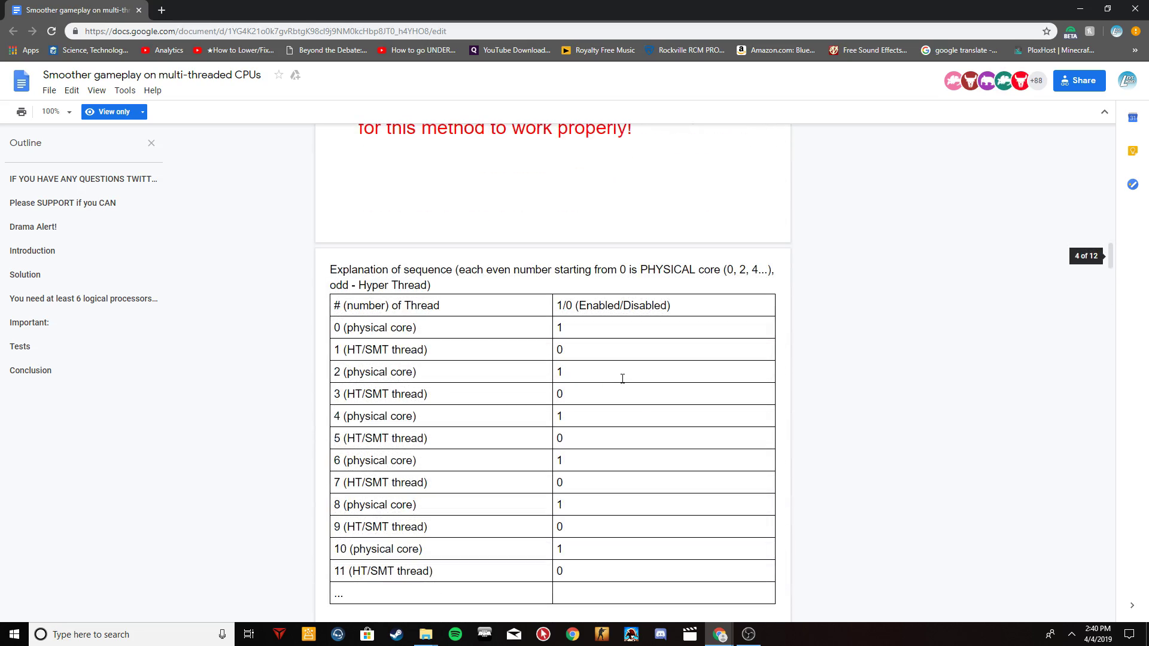
# Step: Review the advised CPU tables and open a new blank browser tab beside the guide
pyautogui.scroll(-7, 622, 379)
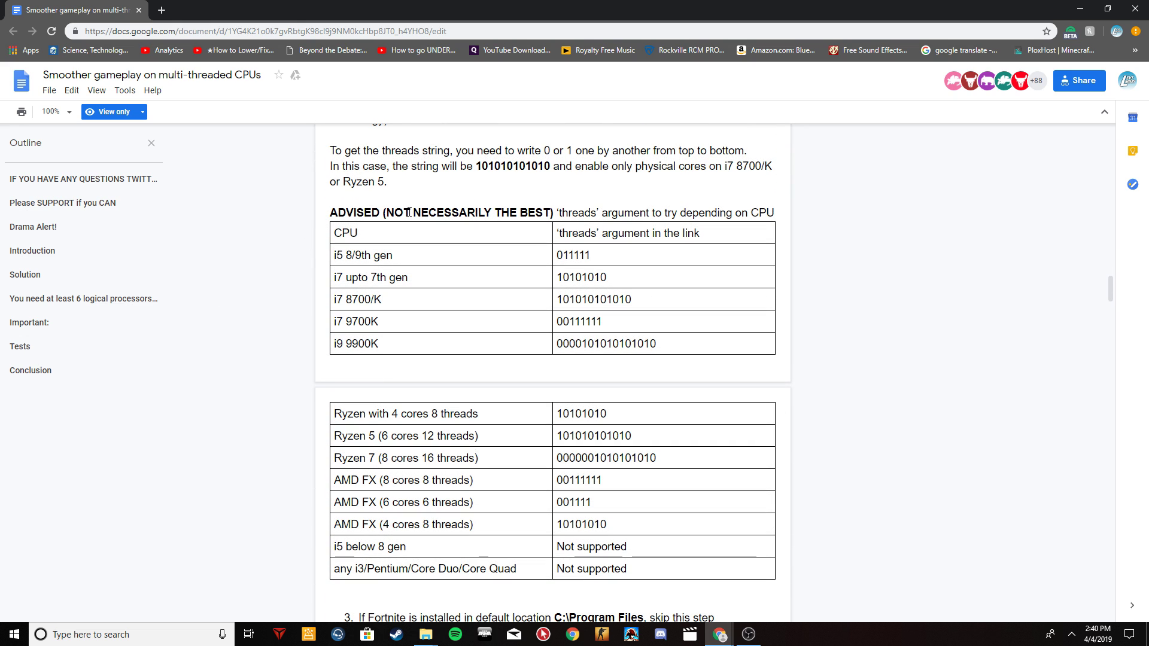
pyautogui.scroll(-1, 626, 239)
pyautogui.scroll(1, 643, 223)
pyautogui.click(160, 10)
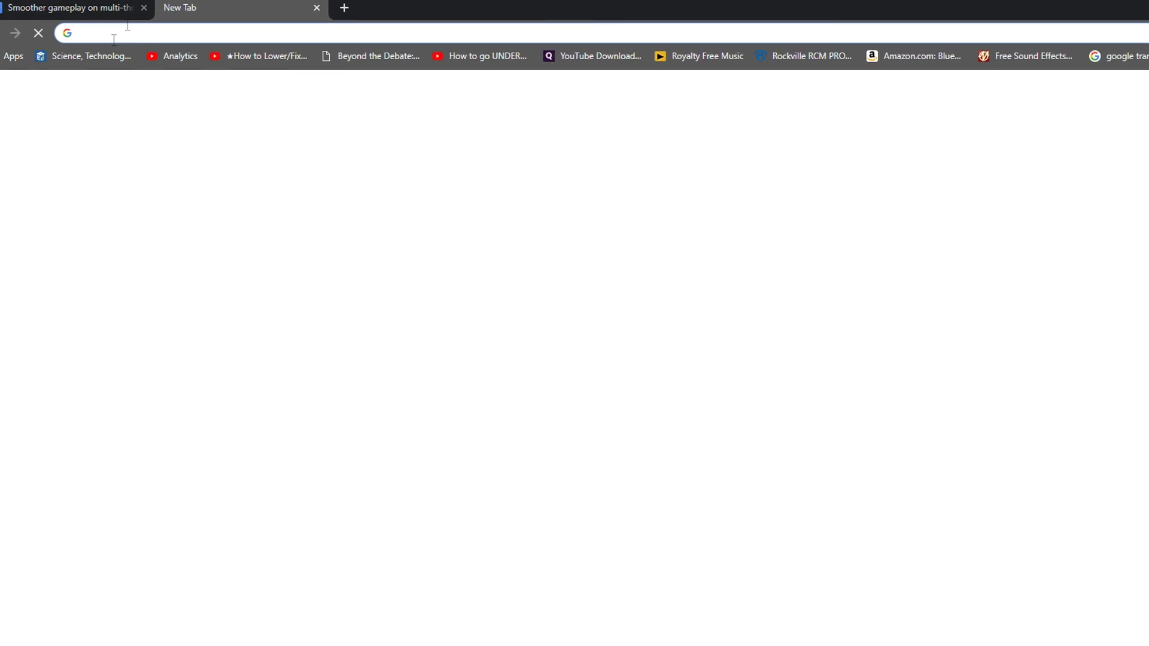
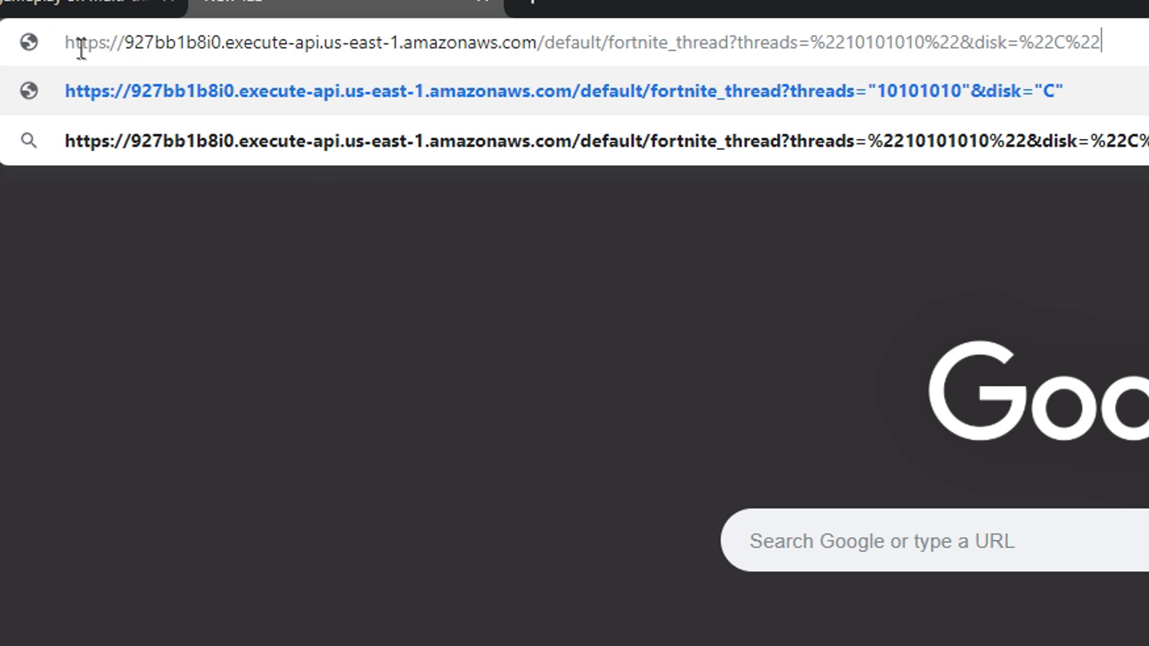
pyautogui.moveTo(66, 43); pyautogui.dragTo(1107, 44)
pyautogui.click(1031, 43)
pyautogui.moveTo(813, 43); pyautogui.dragTo(1102, 44)
pyautogui.click(1102, 44)
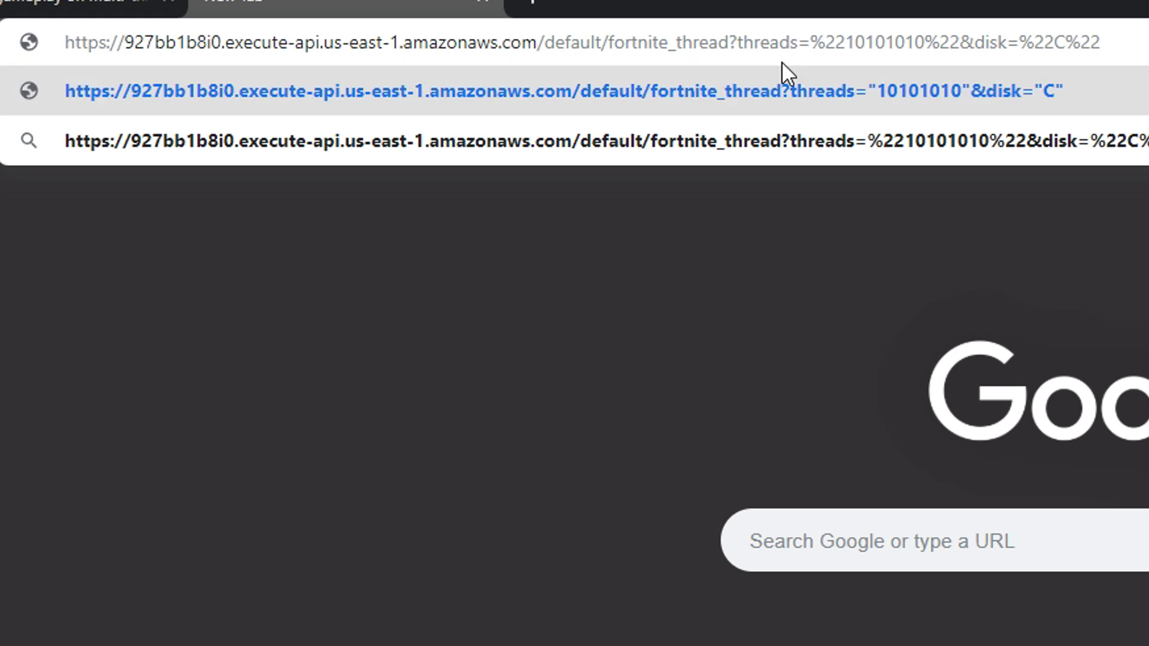
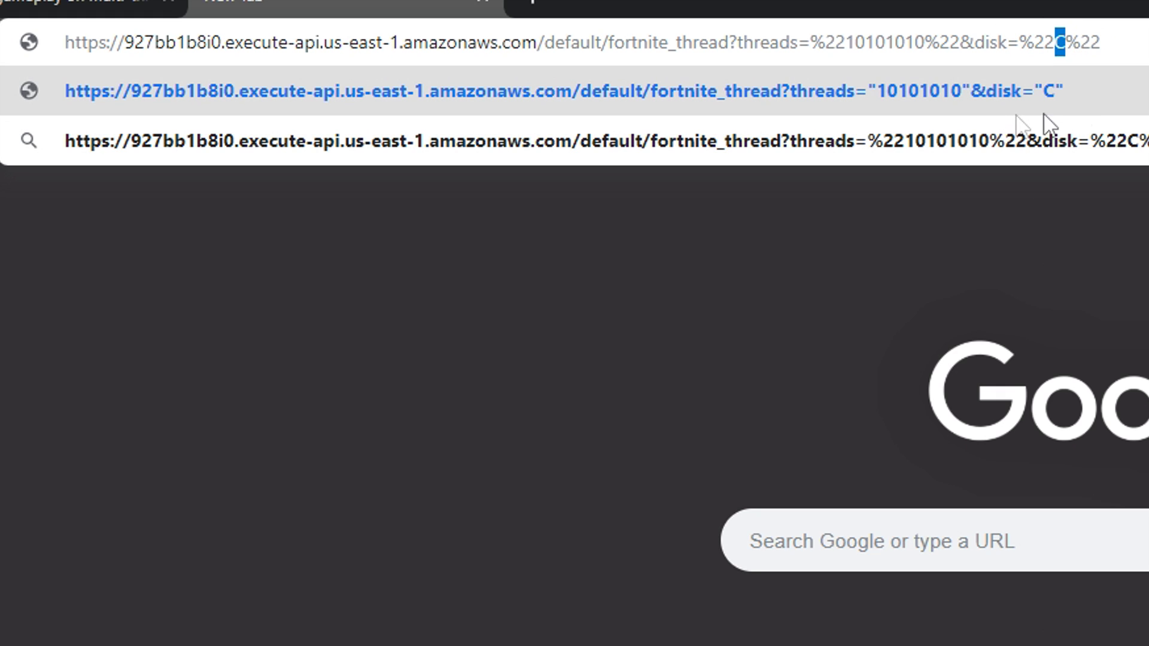
# Step: Check the link's threads parameter against the guide's 10101010 value for i7 up to 7th gen
pyautogui.moveTo(812, 42); pyautogui.dragTo(848, 47)
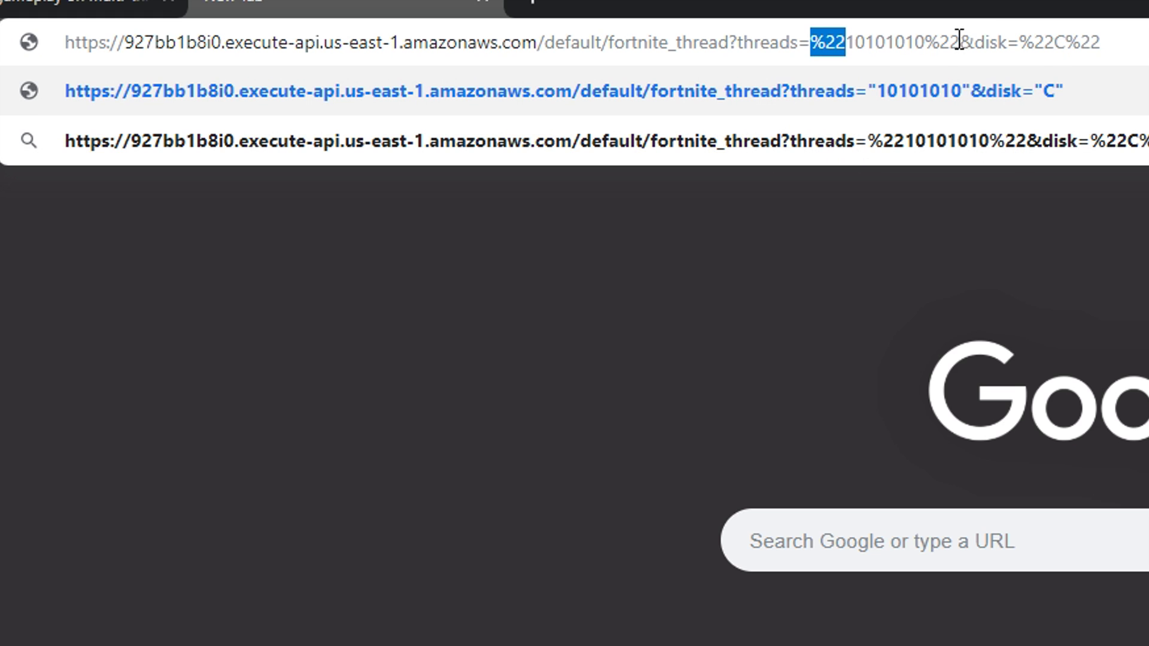
pyautogui.moveTo(926, 41); pyautogui.dragTo(960, 48)
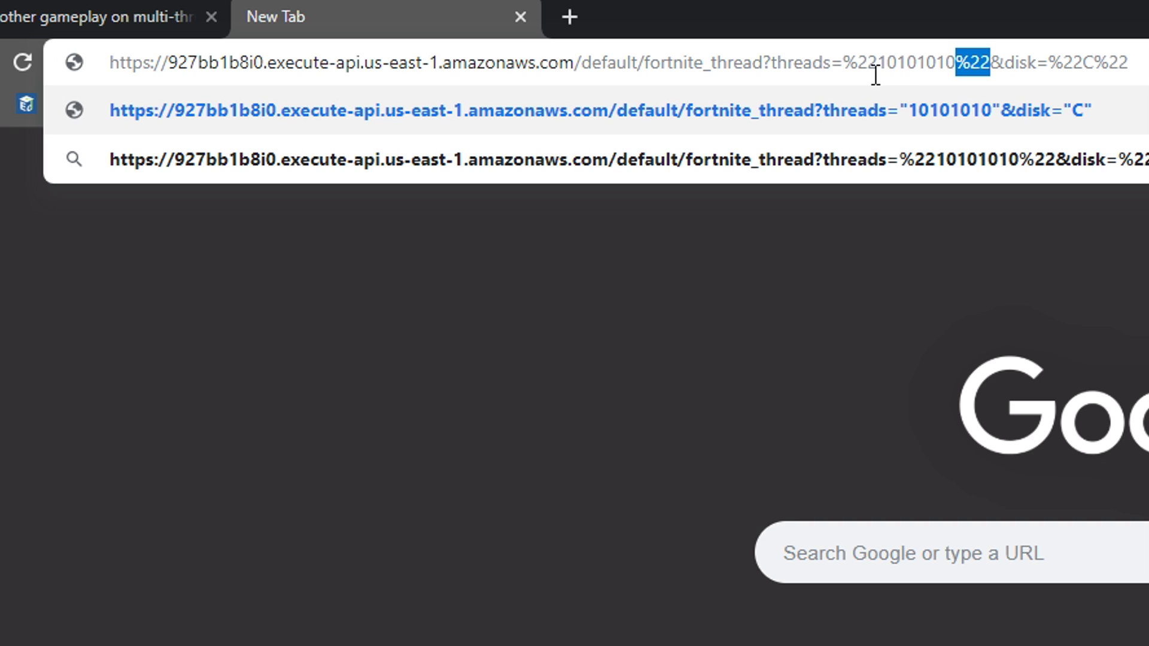
pyautogui.moveTo(877, 70); pyautogui.dragTo(908, 76)
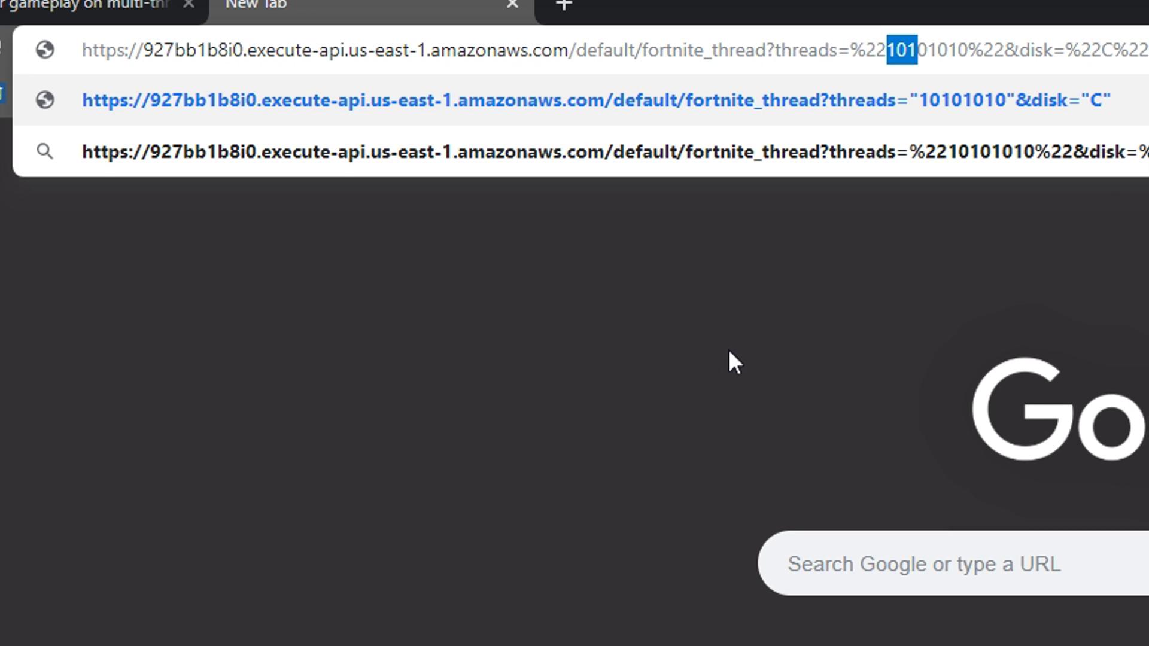
pyautogui.press('Escape')
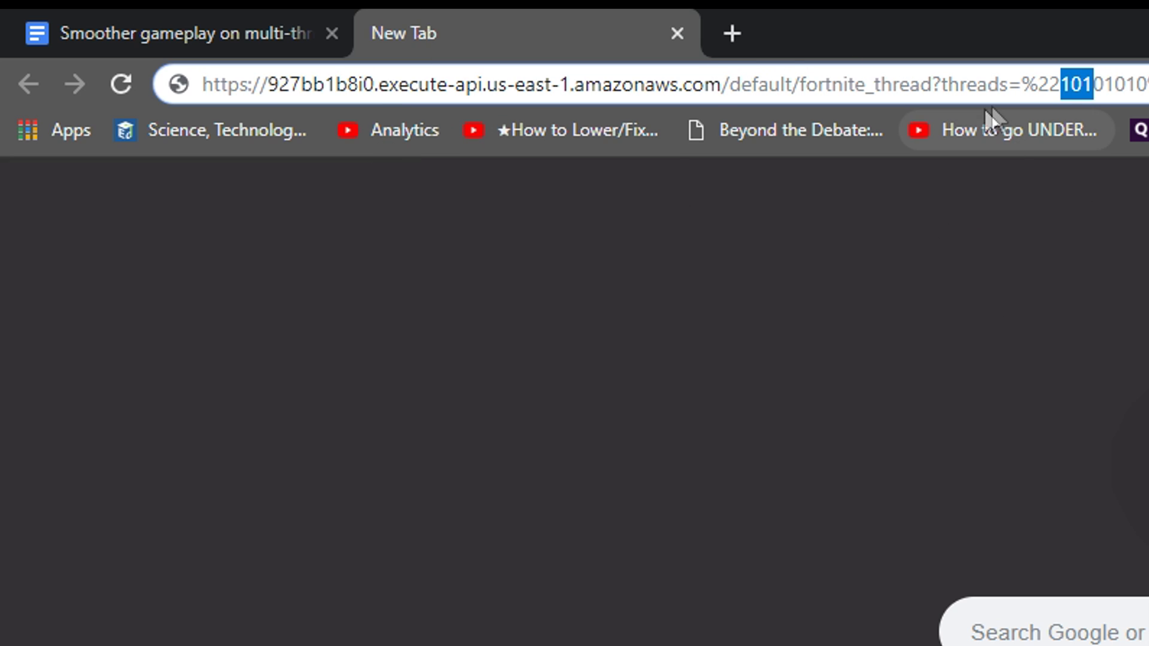
pyautogui.click(1064, 91)
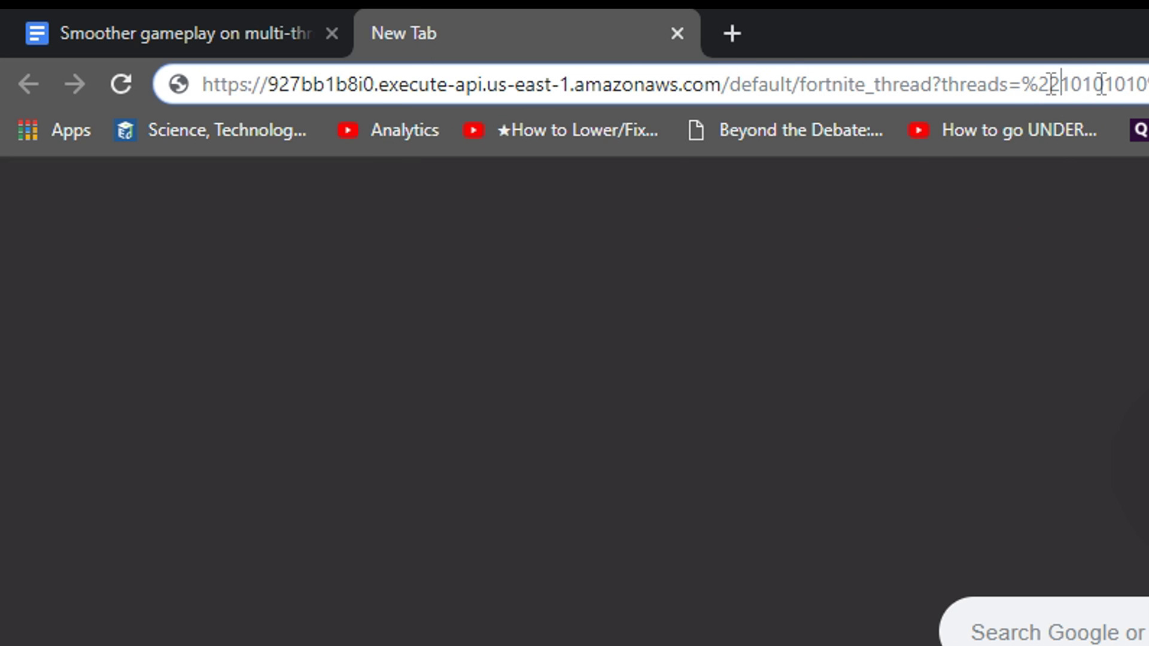
pyautogui.click(152, 13)
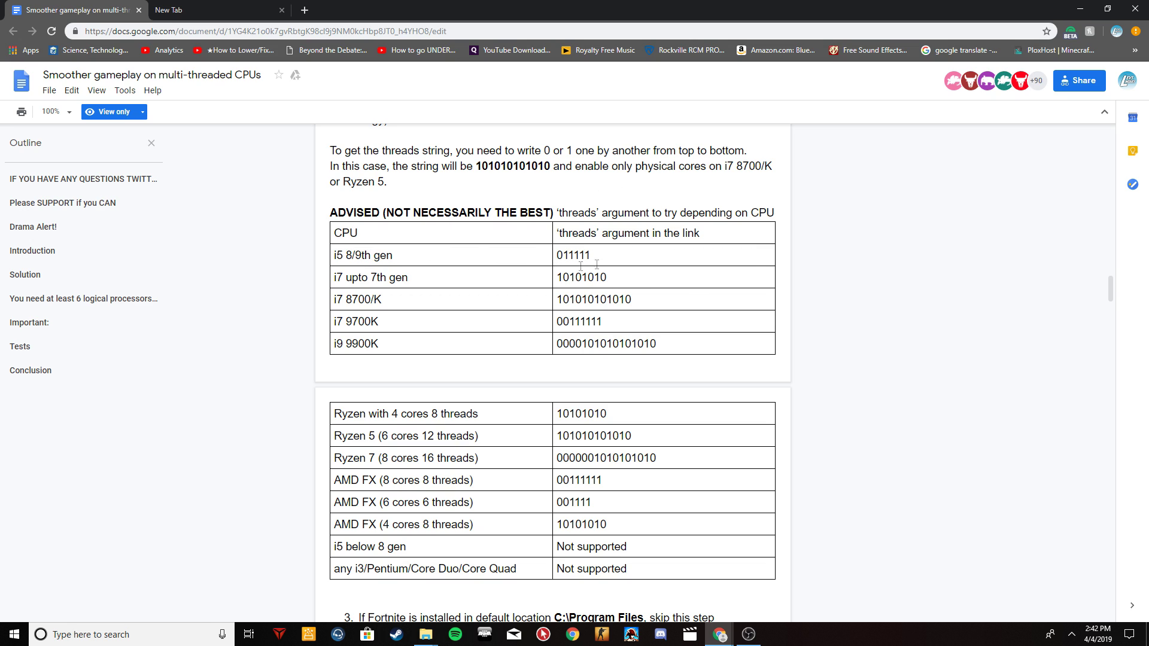
pyautogui.moveTo(607, 281); pyautogui.dragTo(557, 279)
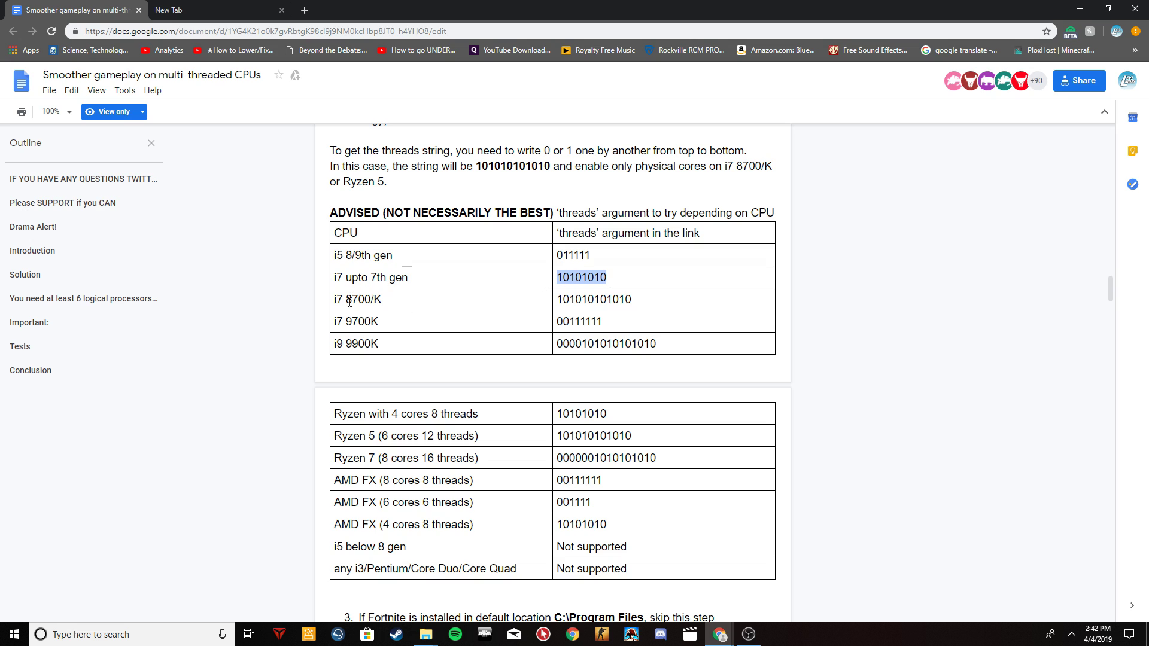
# Step: Load the fortnite_thread link with threads 10101010 and disk C
pyautogui.click(230, 8)
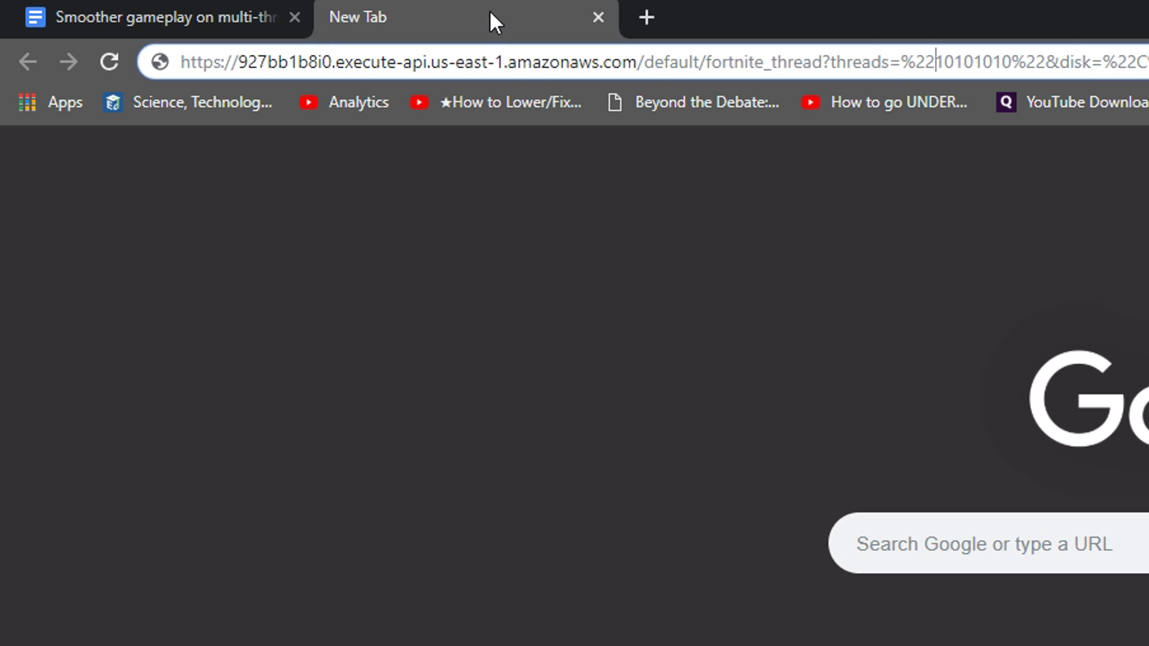
pyautogui.moveTo(937, 63); pyautogui.dragTo(1012, 67)
pyautogui.click(1024, 62)
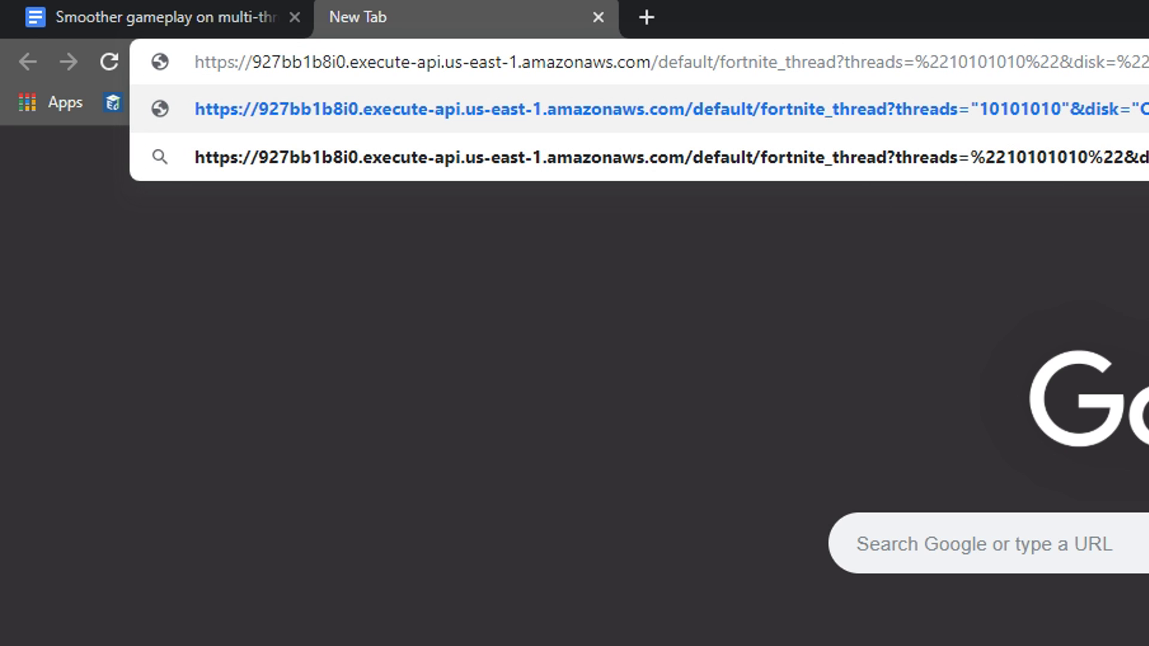
pyautogui.press('Return')
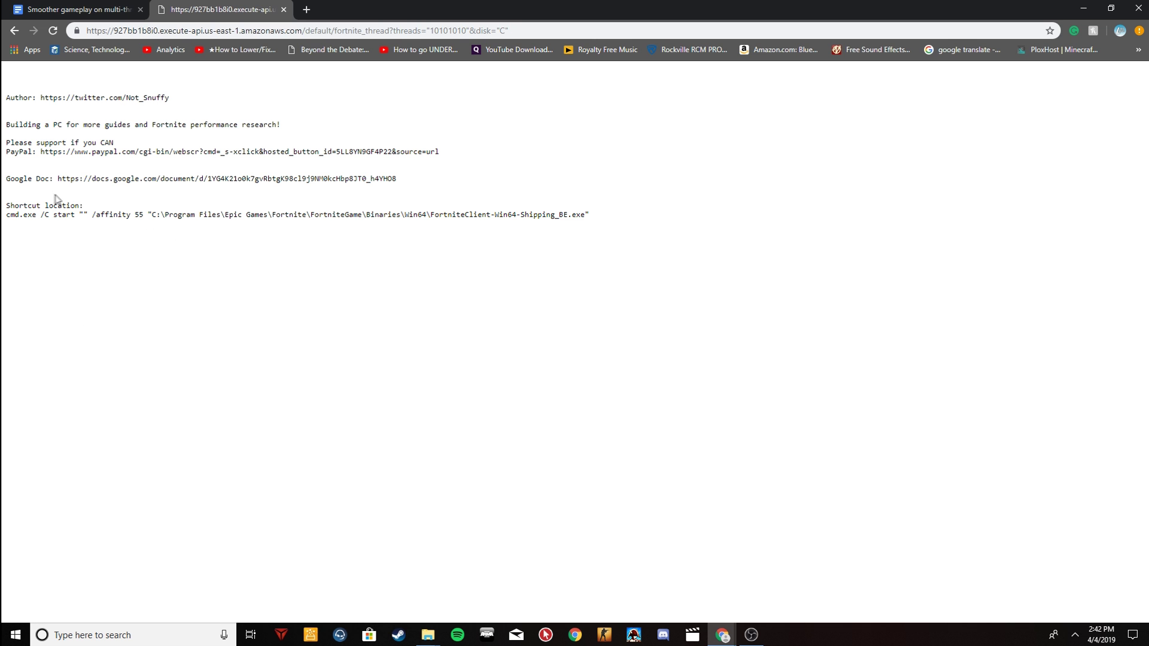
# Step: Copy the cmd.exe /affinity 55 Fortnite command under Shortcut location and minimize Chrome
pyautogui.moveTo(4, 210); pyautogui.dragTo(54, 206)
pyautogui.click(36, 133)
pyautogui.moveTo(35, 102); pyautogui.dragTo(182, 103)
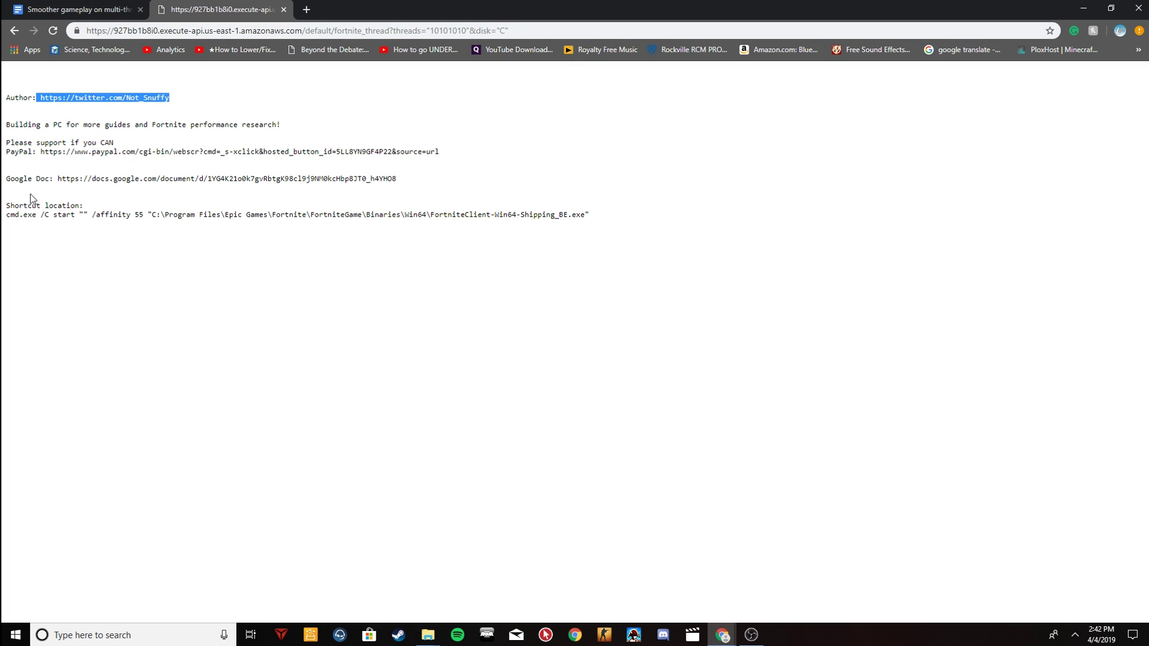
pyautogui.moveTo(7, 216); pyautogui.dragTo(636, 220)
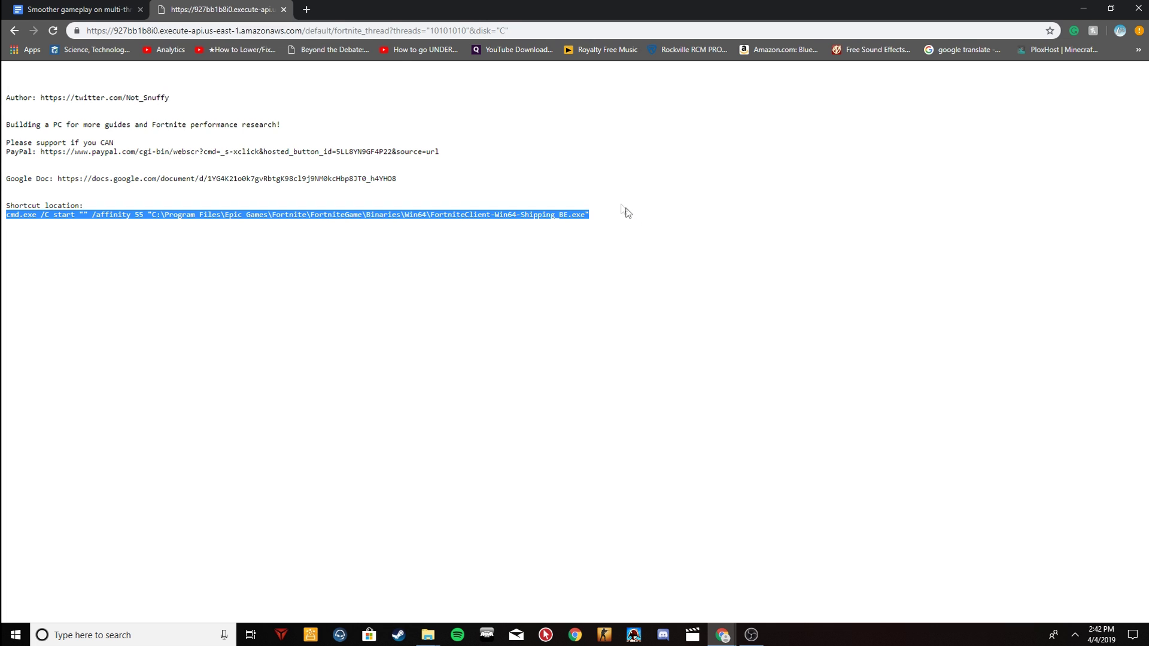
pyautogui.click(1090, 9)
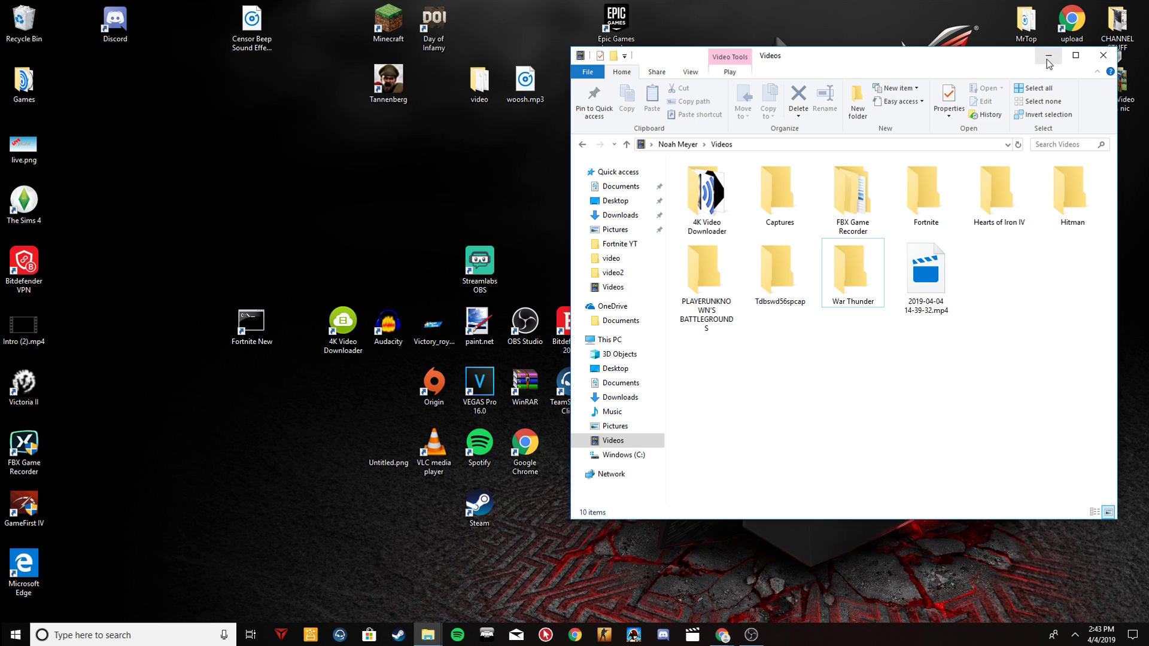
# Step: Start a new desktop shortcut with the pasted cmd.exe /affinity 55 command as its location
pyautogui.click(1049, 55)
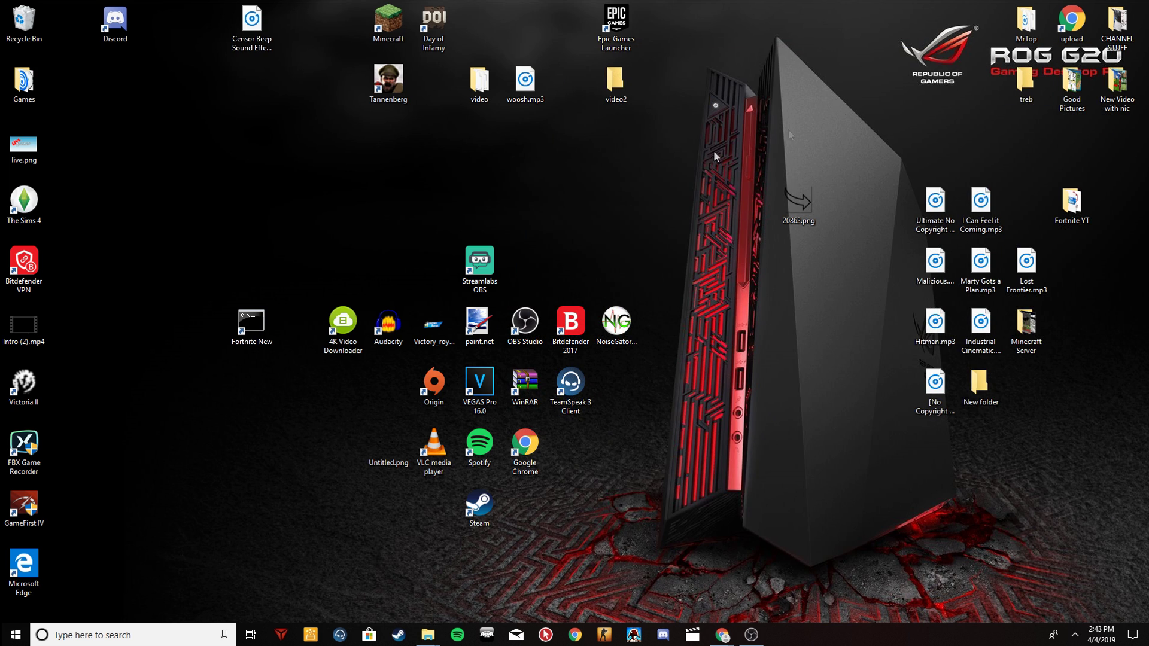
pyautogui.rightClick(410, 181)
pyautogui.moveTo(452, 310)
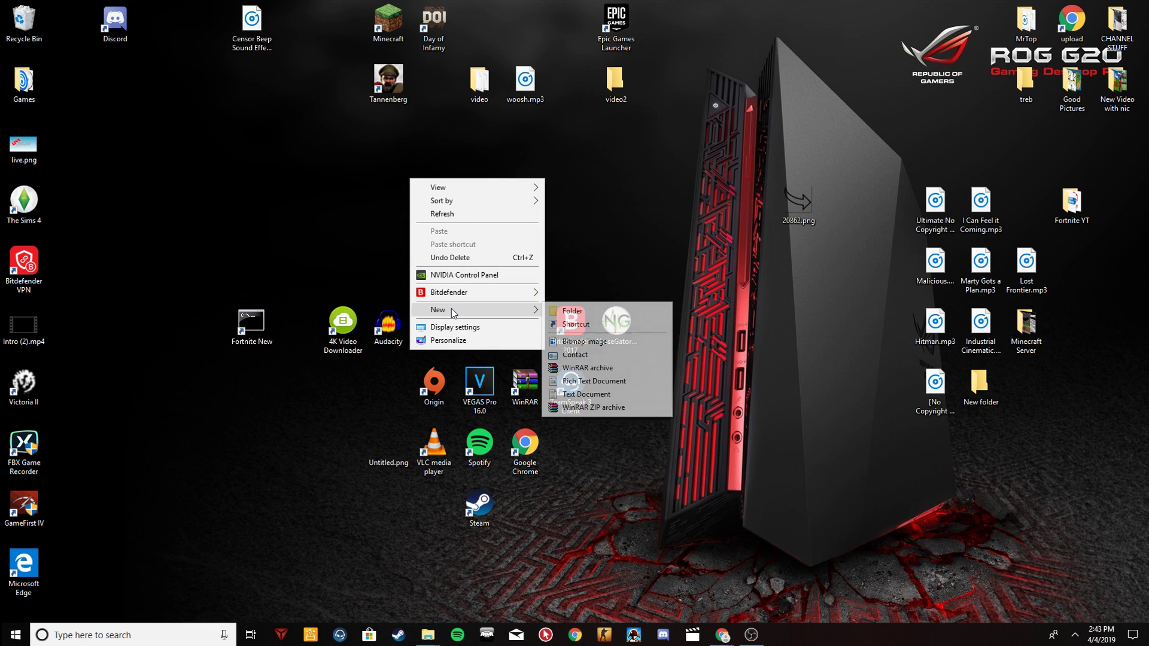
pyautogui.click(559, 324)
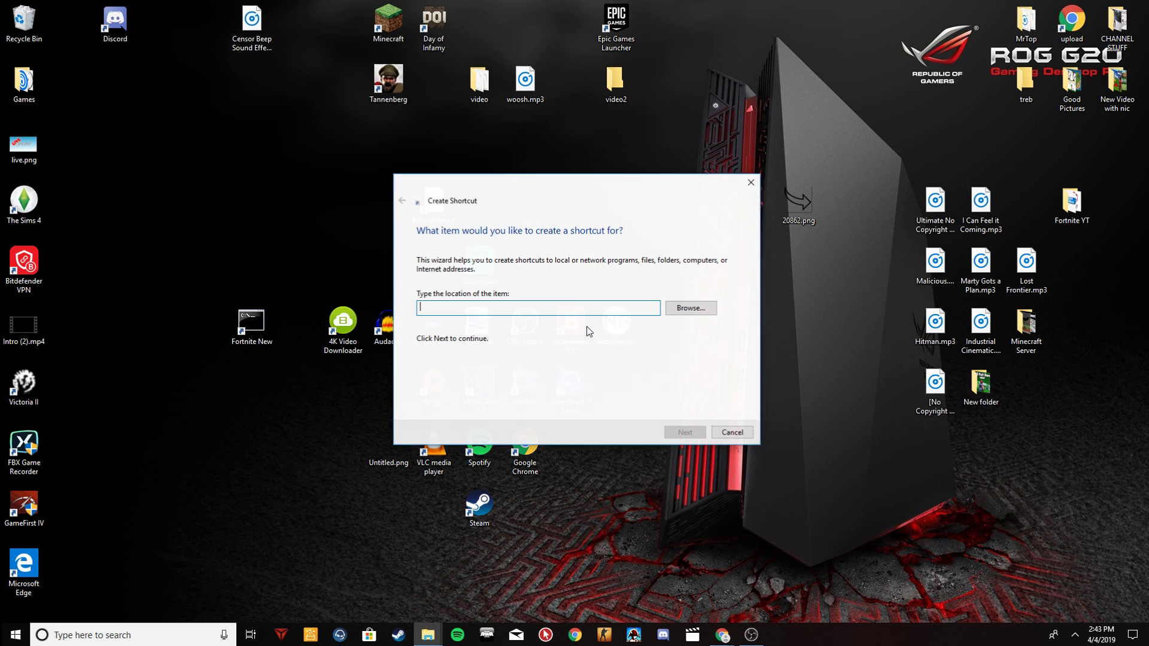
pyautogui.hotkey('ctrl', 'v')
pyautogui.moveTo(551, 306); pyautogui.dragTo(281, 310)
pyautogui.moveTo(422, 307); pyautogui.dragTo(739, 323)
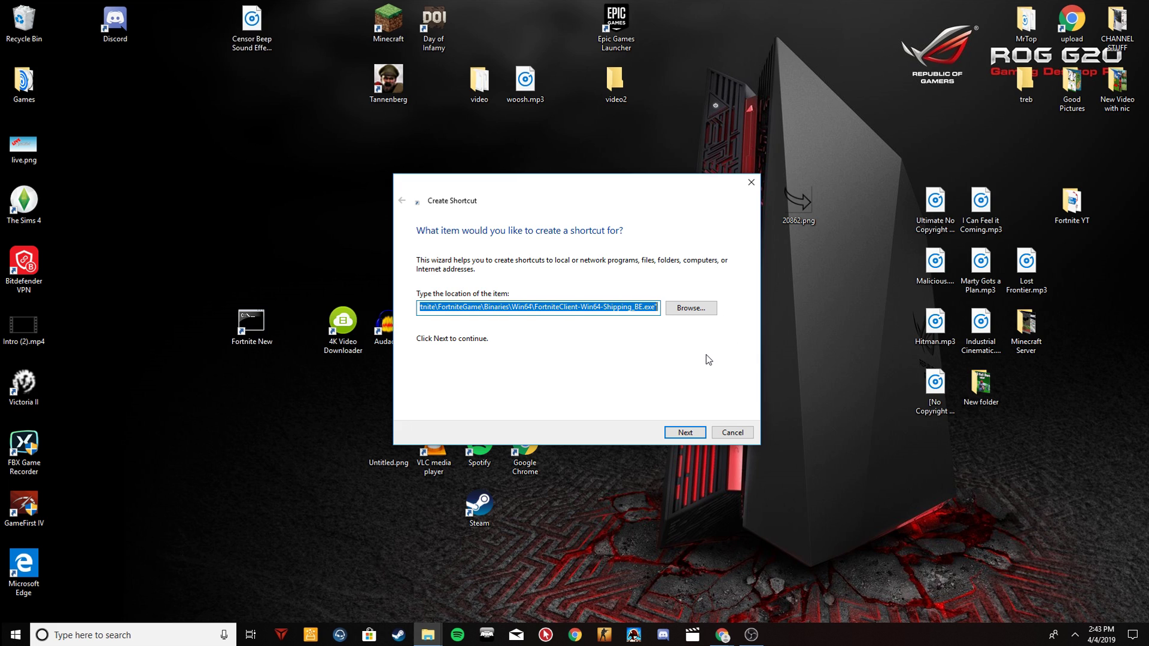
pyautogui.click(595, 304)
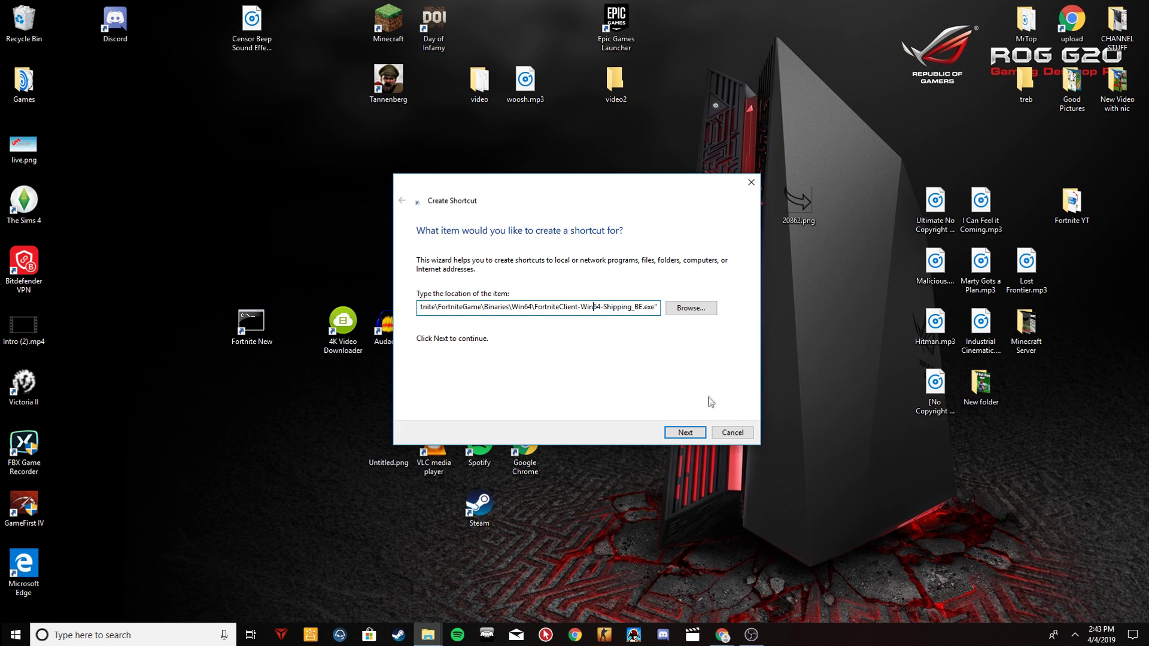
# Step: Name the shortcut 'Fortnite New' and replace the existing one
pyautogui.click(686, 432)
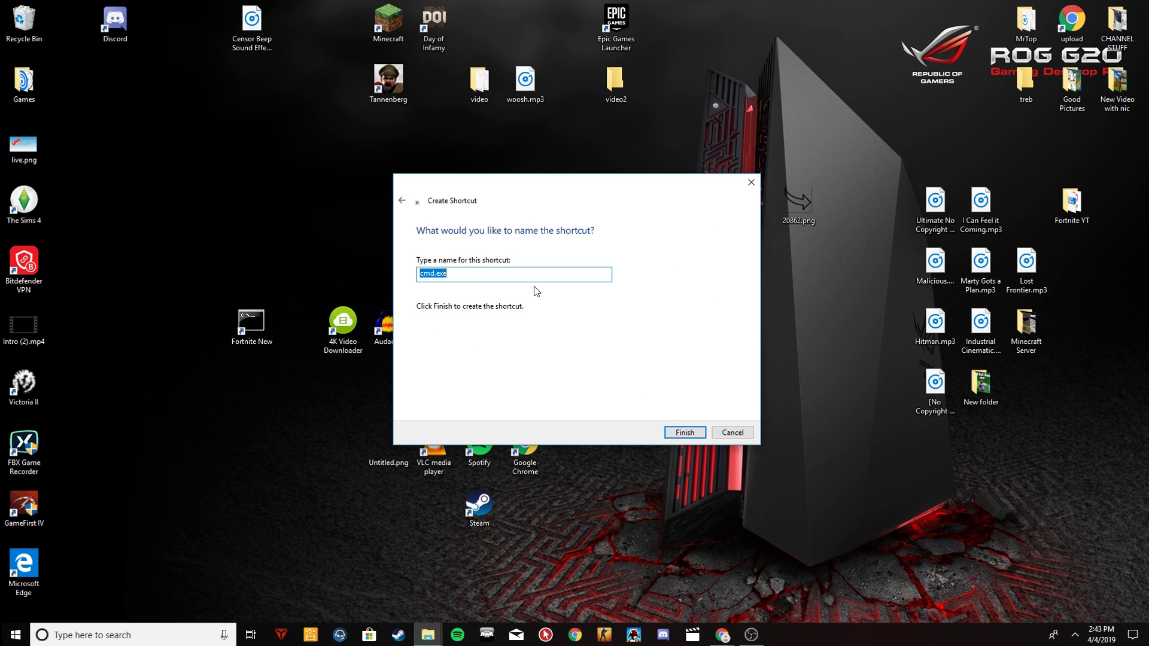
pyautogui.write('Fortnite New')
pyautogui.click(684, 433)
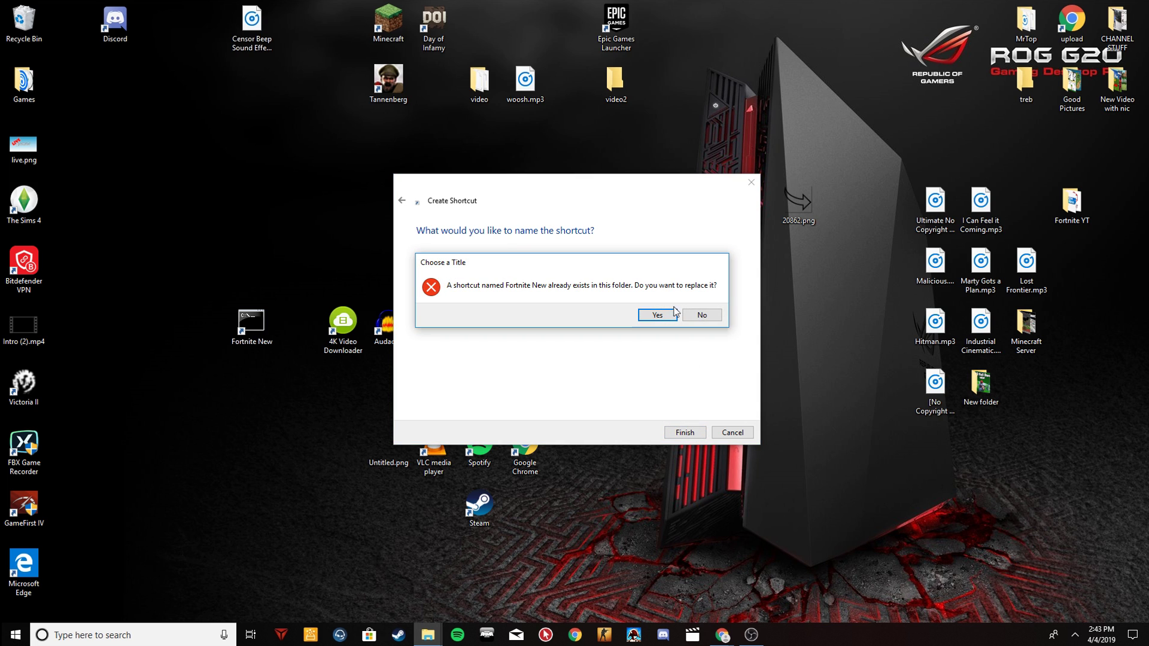
pyautogui.click(668, 323)
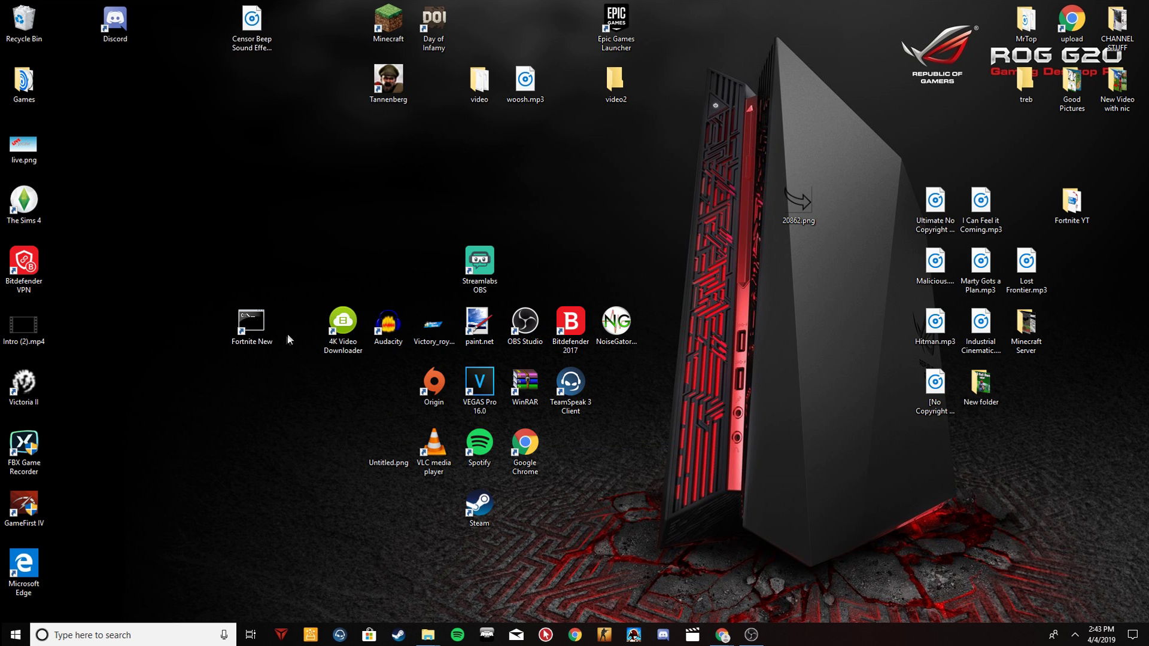
pyautogui.click(268, 329)
pyautogui.moveTo(229, 391); pyautogui.dragTo(287, 318)
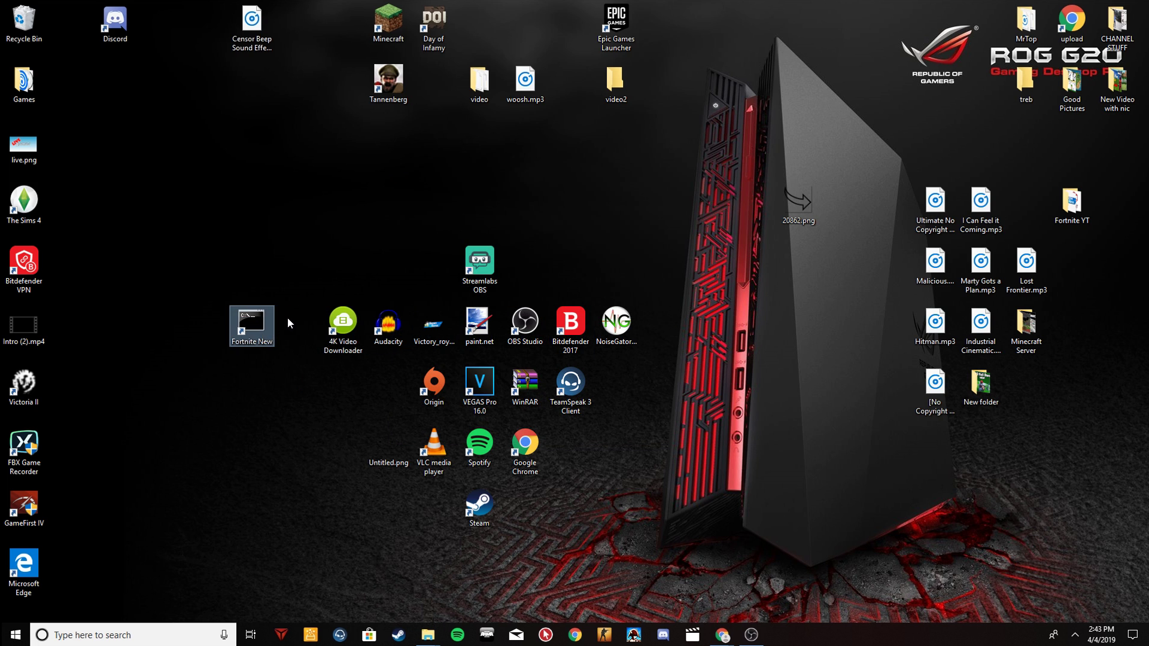
pyautogui.moveTo(180, 327); pyautogui.dragTo(207, 231)
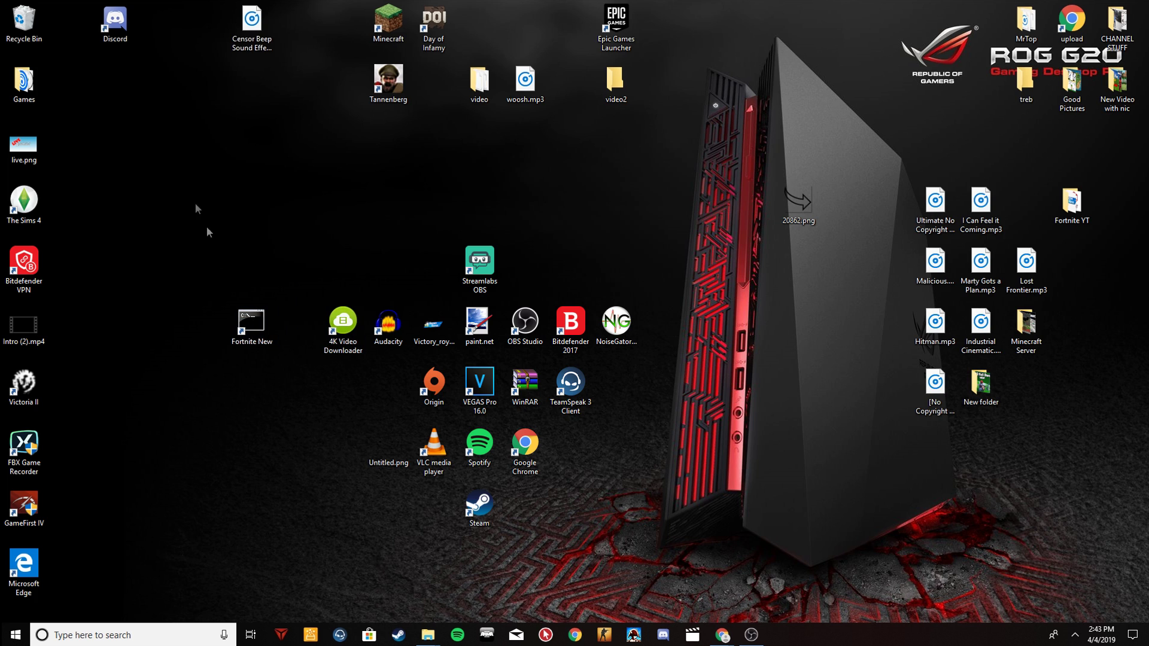
pyautogui.click(617, 24)
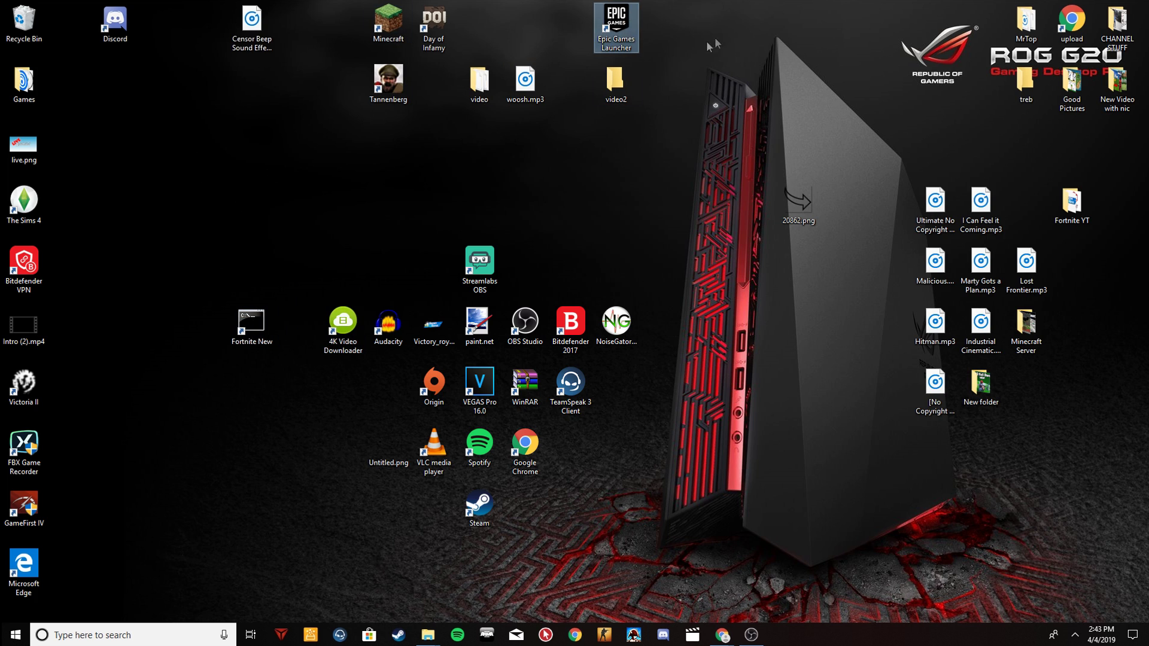
pyautogui.moveTo(227, 367); pyautogui.dragTo(267, 328)
pyautogui.click(277, 399)
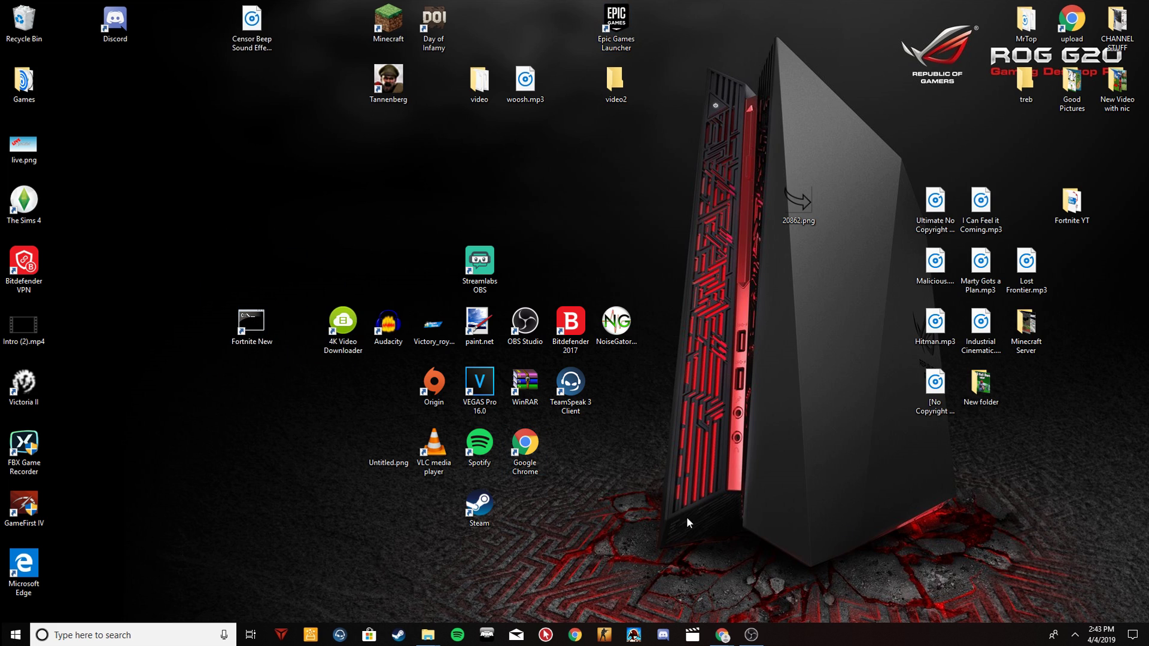
# Step: End the EpicGamesLauncher process in Task Manager, close it, and select the Fortnite New shortcut
pyautogui.rightClick(829, 636)
pyautogui.click(877, 576)
pyautogui.scroll(-10, 947, 357)
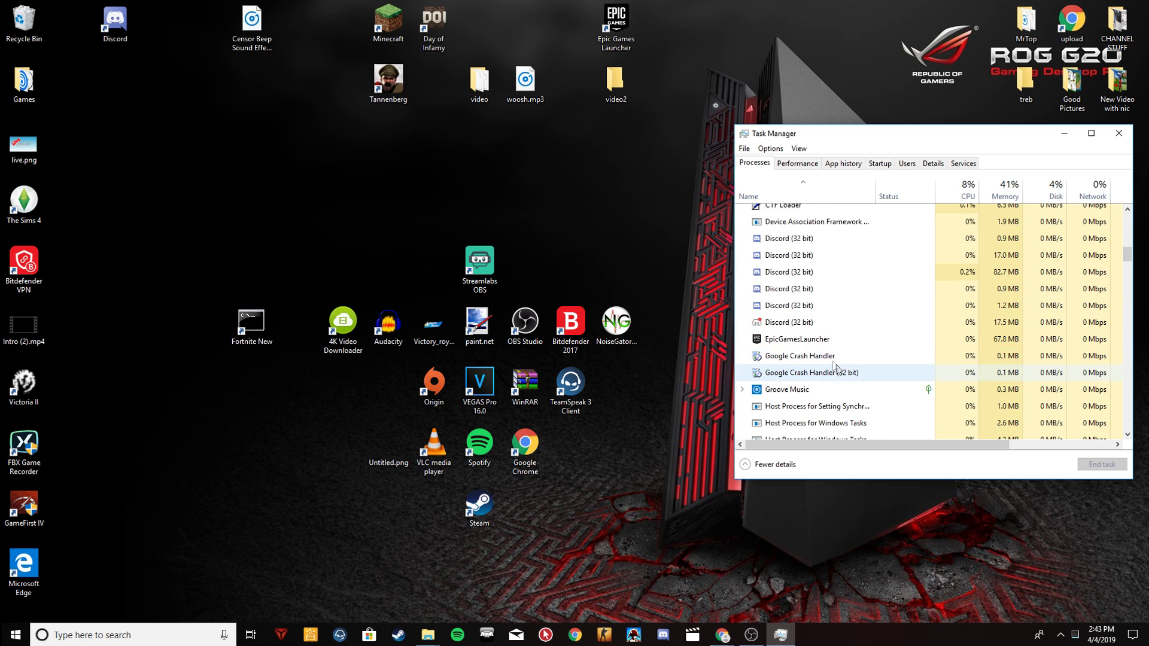
pyautogui.click(796, 339)
pyautogui.scroll(-1, 772, 326)
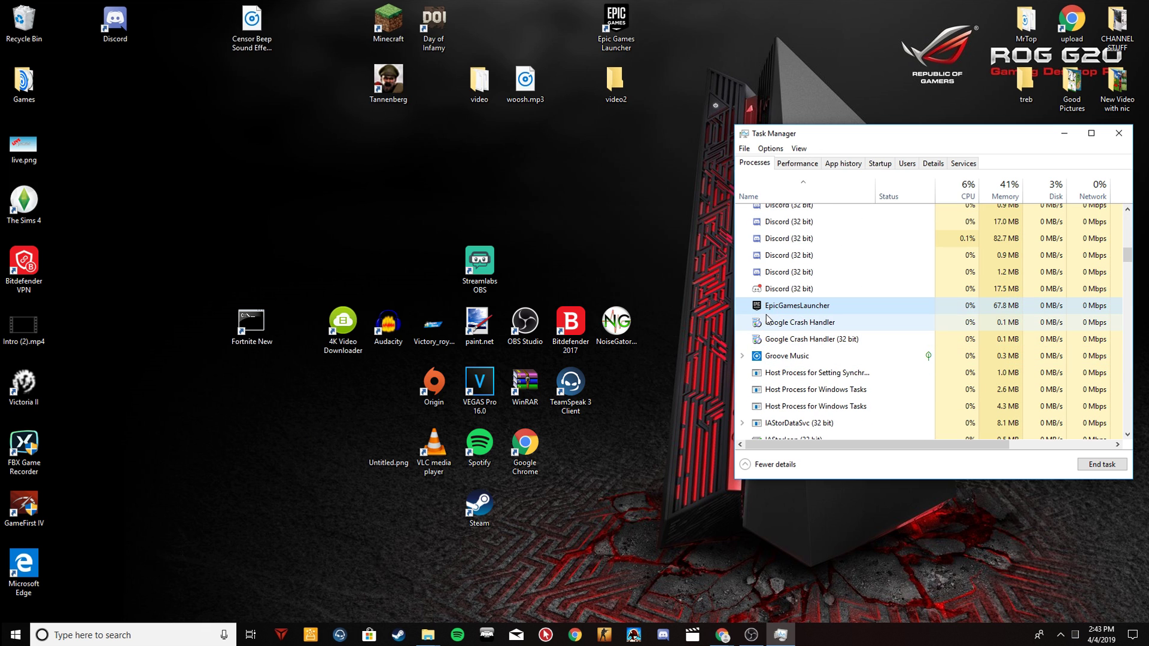
pyautogui.click(1102, 464)
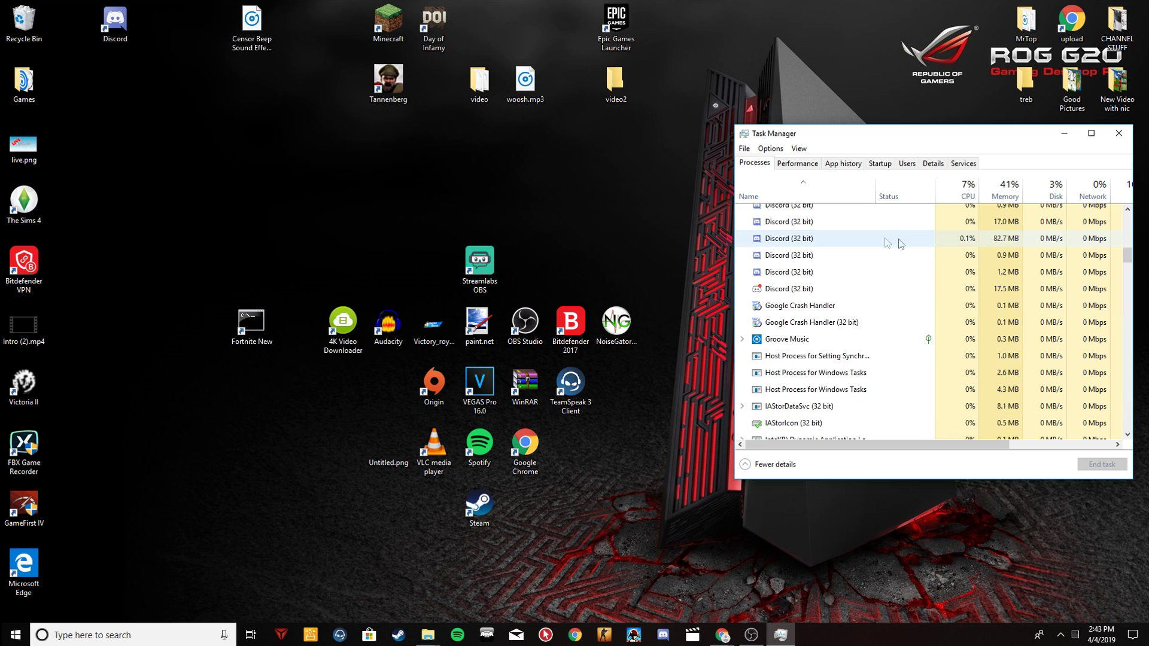
pyautogui.click(1119, 132)
pyautogui.click(250, 323)
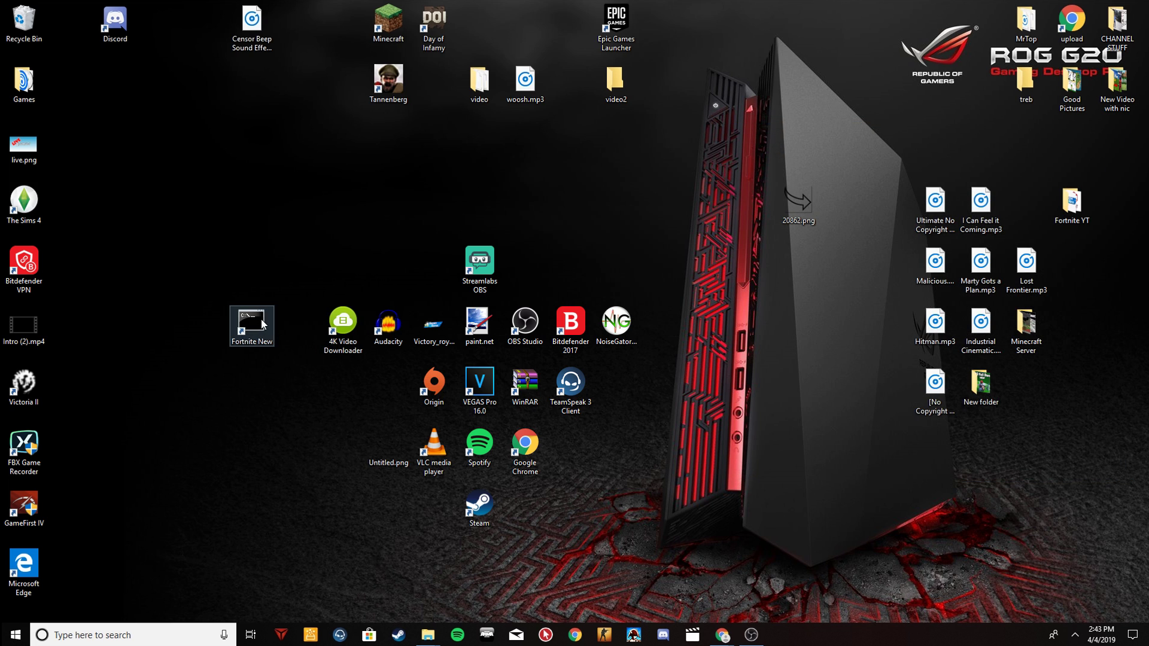